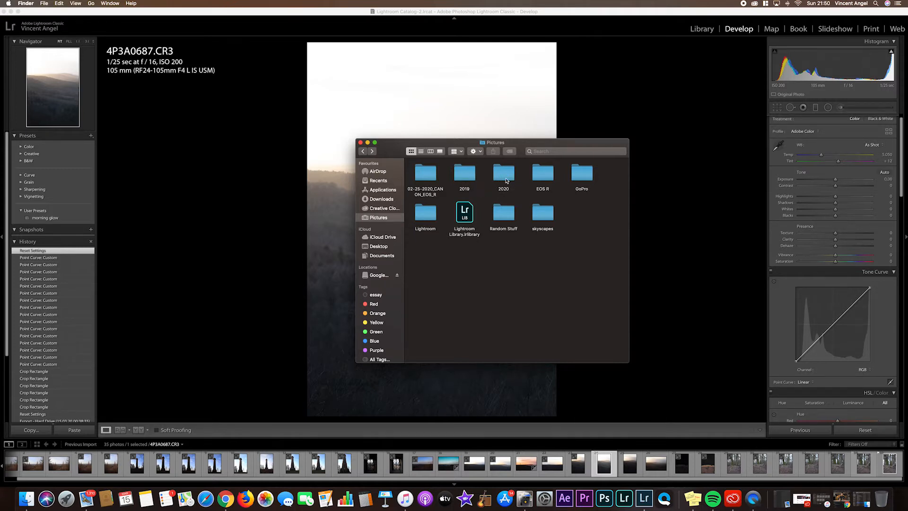
Browse to the photo folder inside 2020/2020-03-15, look over the CR3 files, and minimize the file browser window.
{"action": "double_click", "coordinate": [504, 177]}
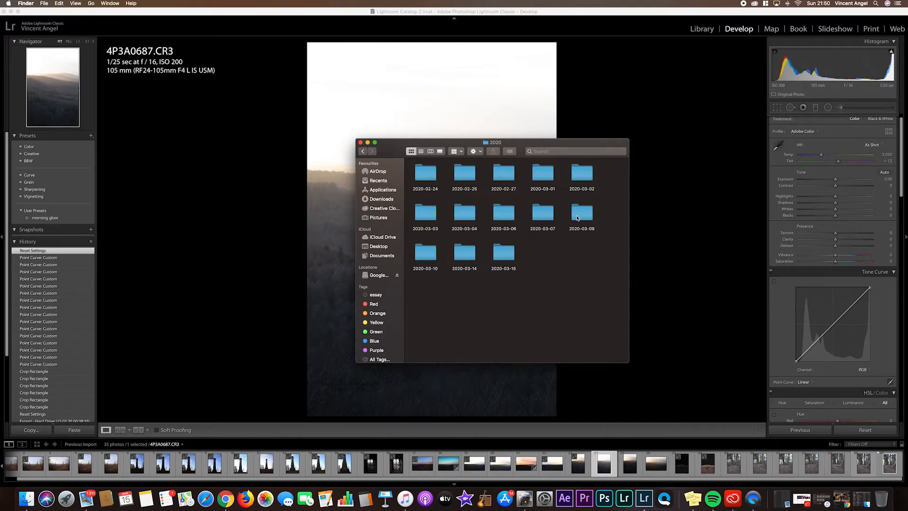
{"action": "double_click", "coordinate": [505, 253]}
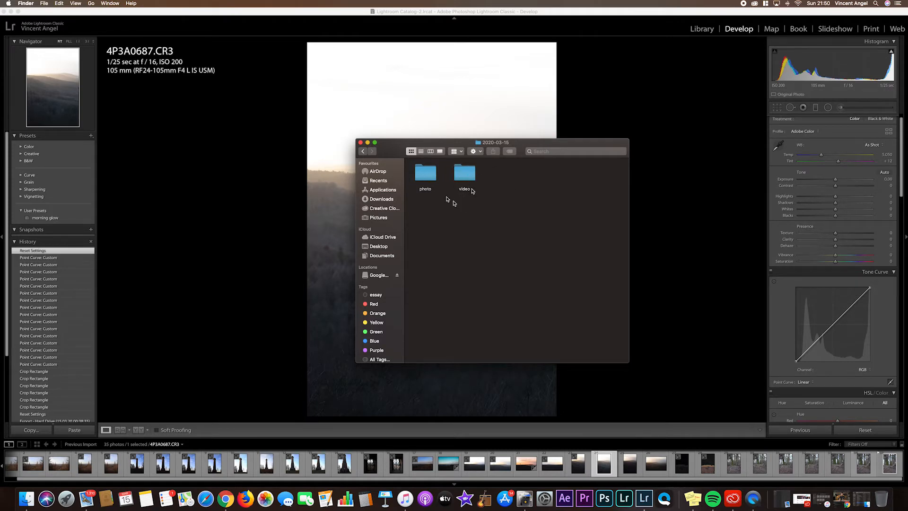
{"action": "double_click", "coordinate": [431, 178]}
{"action": "scroll", "coordinate": [511, 246], "scroll_direction": "down", "scroll_amount": 5}
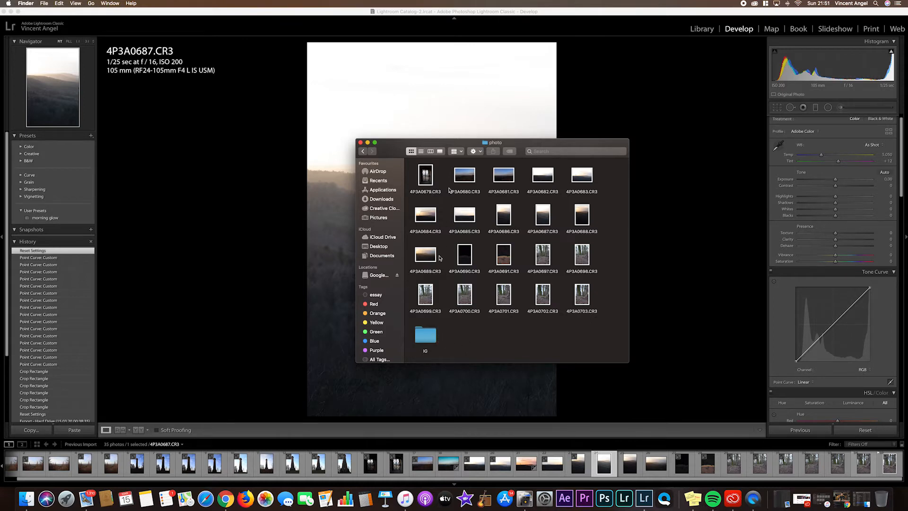
{"action": "left_click", "coordinate": [368, 143]}
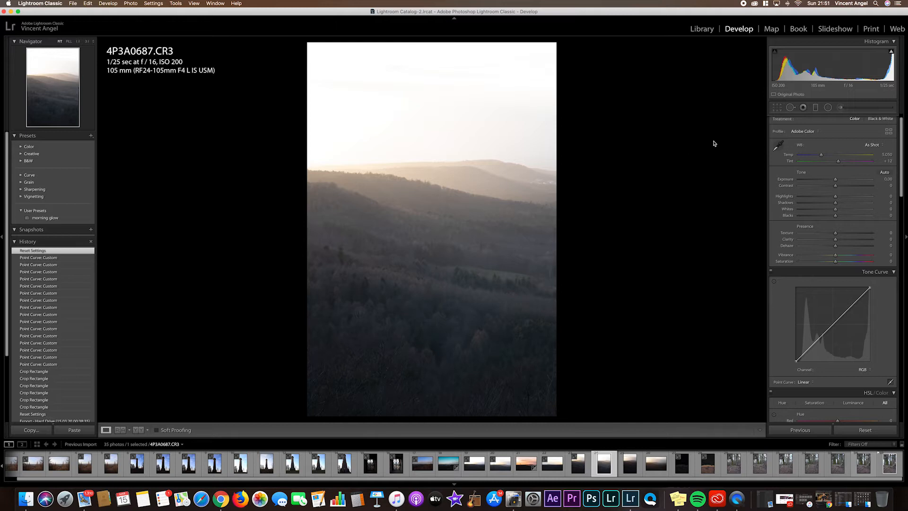
Crop 4P3A0687.CR3 to the 4 x 5 / 8 x 10 aspect ratio, placing the distant ridge line near the upper third line.
{"action": "left_click", "coordinate": [777, 108]}
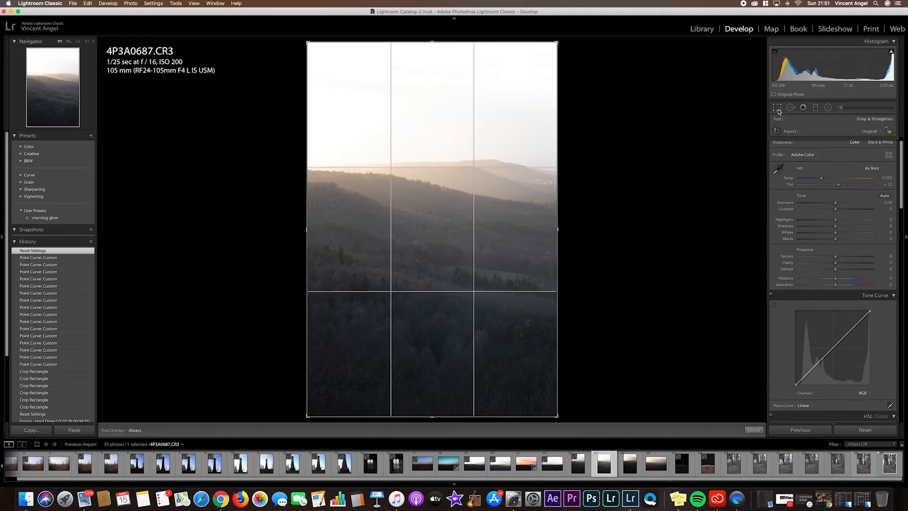
{"action": "left_click", "coordinate": [868, 134]}
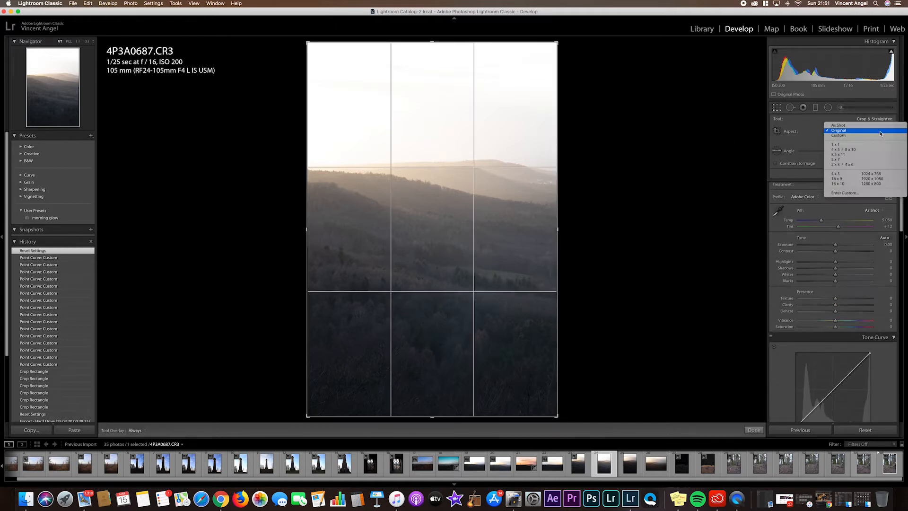
{"action": "left_click", "coordinate": [848, 150]}
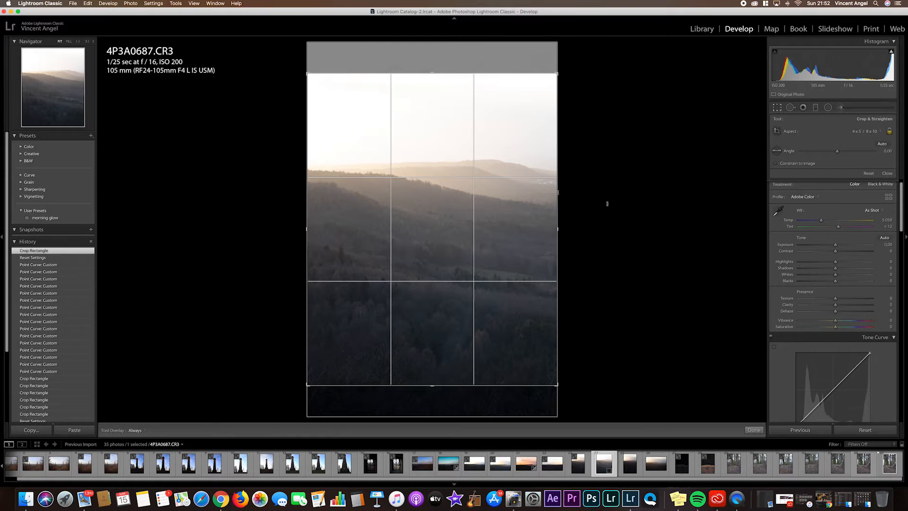
{"action": "left_click_drag", "start_coordinate": [438, 211], "coordinate": [443, 161]}
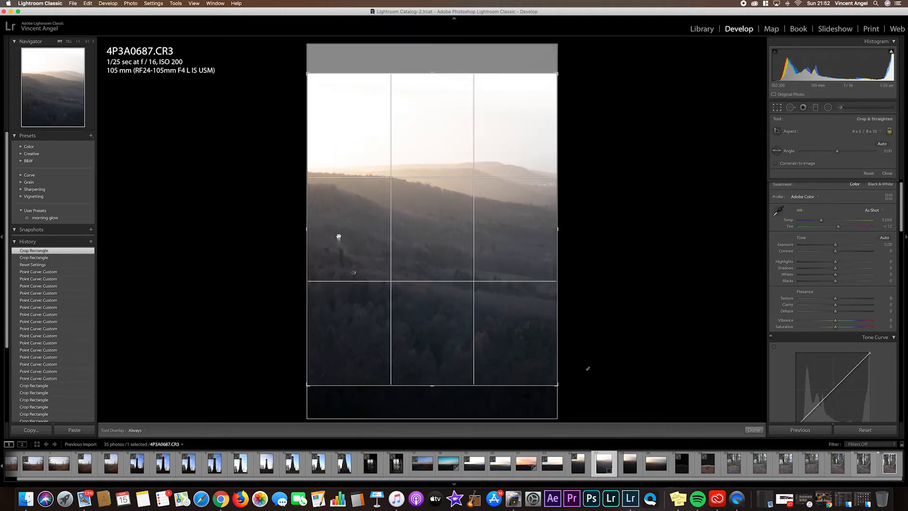
{"action": "mouse_move", "coordinate": [438, 202]}
{"action": "left_mouse_down"}
{"action": "mouse_move", "coordinate": [435, 213]}
{"action": "mouse_move", "coordinate": [438, 178]}
{"action": "mouse_move", "coordinate": [435, 216]}
{"action": "left_mouse_up"}
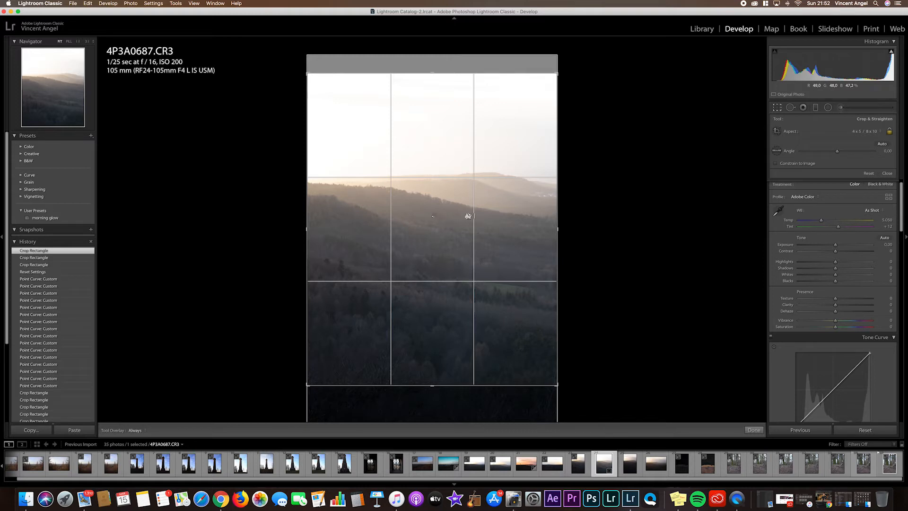
{"action": "mouse_move", "coordinate": [448, 212]}
{"action": "left_mouse_down"}
{"action": "mouse_move", "coordinate": [446, 227]}
{"action": "mouse_move", "coordinate": [430, 200]}
{"action": "mouse_move", "coordinate": [443, 205]}
{"action": "left_mouse_up"}
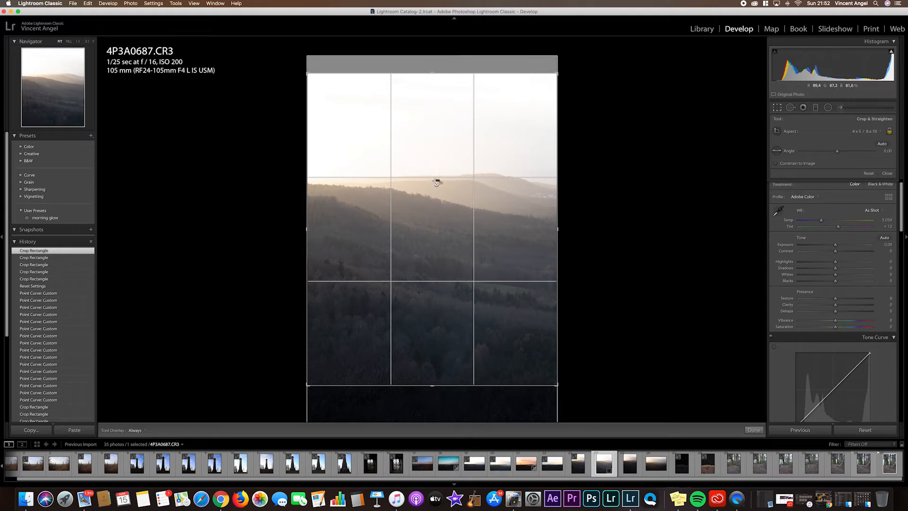
{"action": "mouse_move", "coordinate": [436, 204]}
{"action": "left_mouse_down"}
{"action": "mouse_move", "coordinate": [433, 221]}
{"action": "mouse_move", "coordinate": [432, 211]}
{"action": "left_mouse_up"}
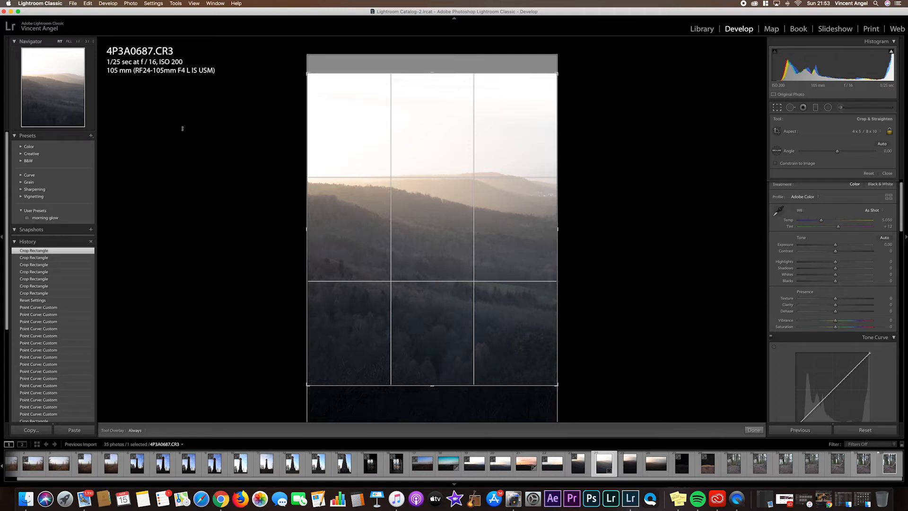
{"action": "left_click_drag", "start_coordinate": [468, 223], "coordinate": [438, 225]}
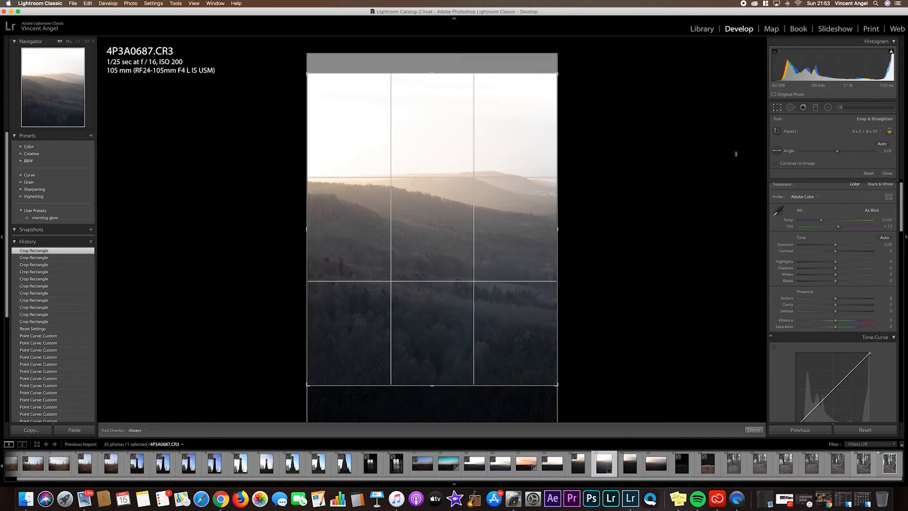
{"action": "left_click", "coordinate": [778, 109]}
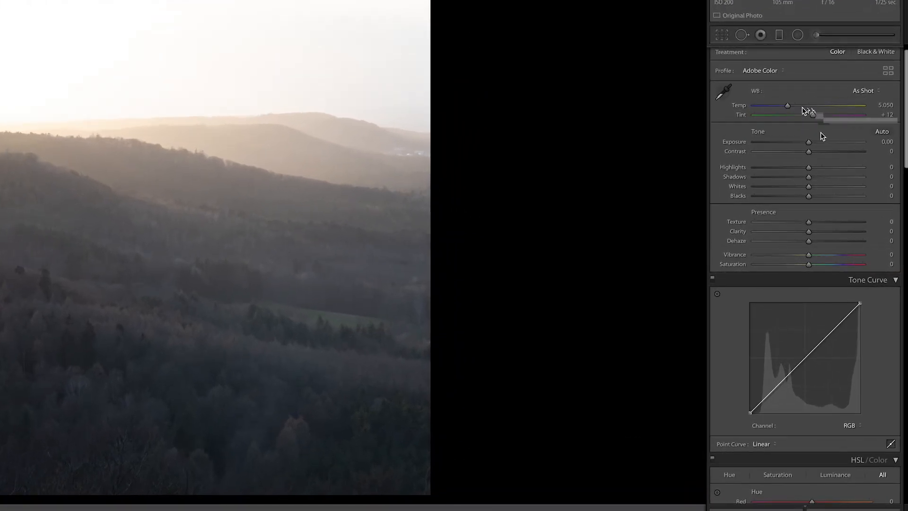
Add four control points to the RGB tone curve, in the highlights, midtones, shadows and deep shadows.
{"action": "scroll", "coordinate": [827, 197], "scroll_direction": "up", "scroll_amount": 1}
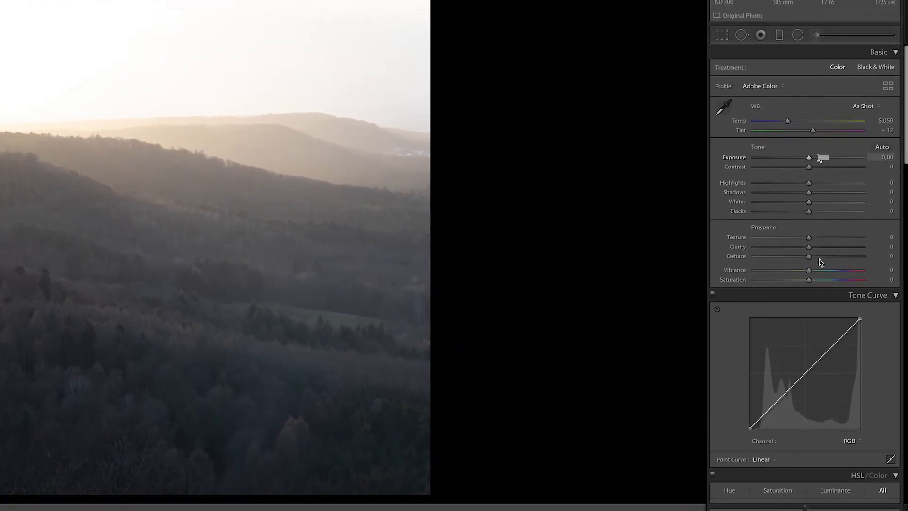
{"action": "scroll", "coordinate": [851, 279], "scroll_direction": "down", "scroll_amount": 3}
{"action": "scroll", "coordinate": [874, 271], "scroll_direction": "down", "scroll_amount": 2}
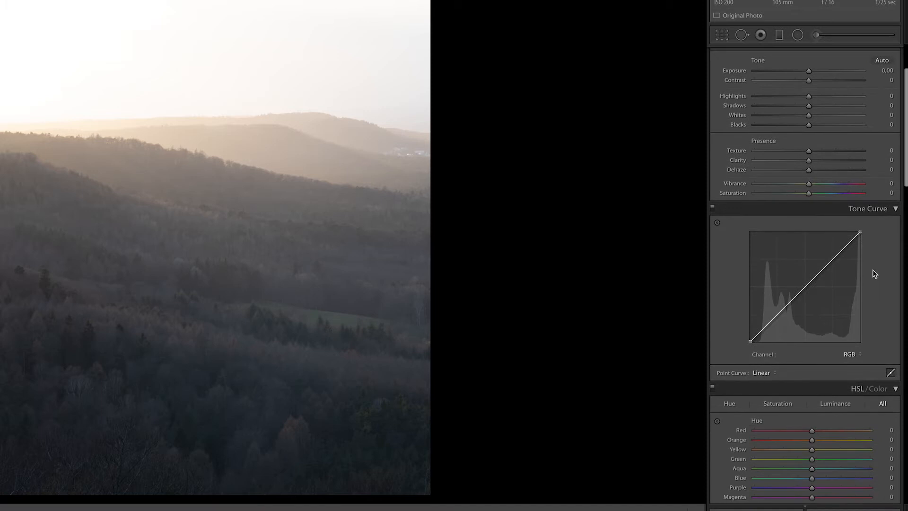
{"action": "scroll", "coordinate": [875, 274], "scroll_direction": "down", "scroll_amount": 1}
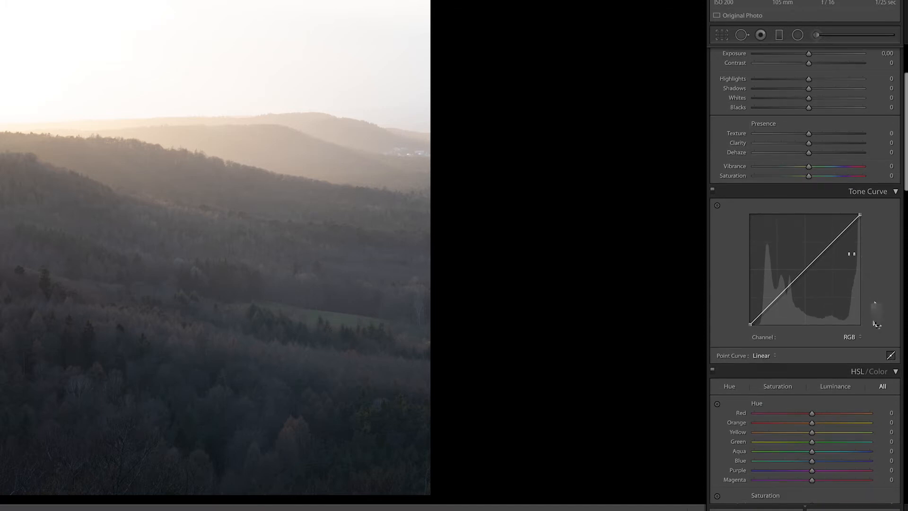
{"action": "left_click", "coordinate": [860, 338]}
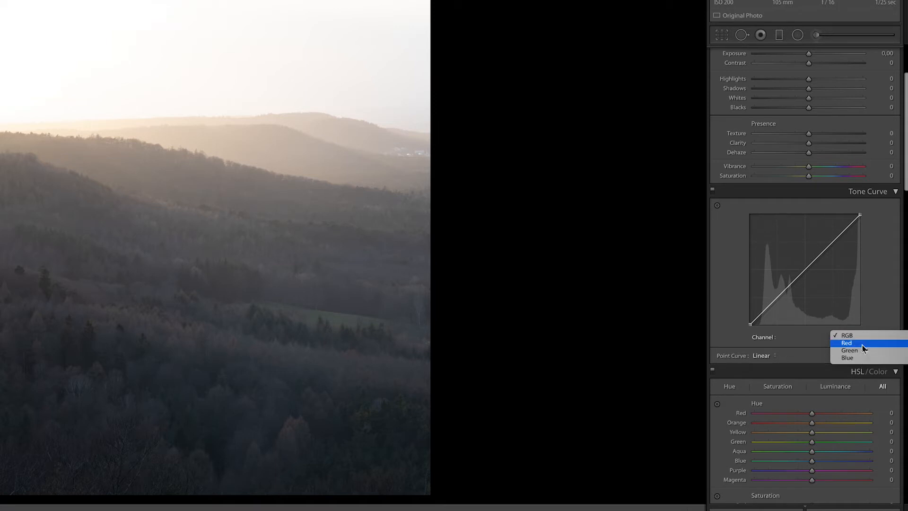
{"action": "left_click", "coordinate": [882, 317]}
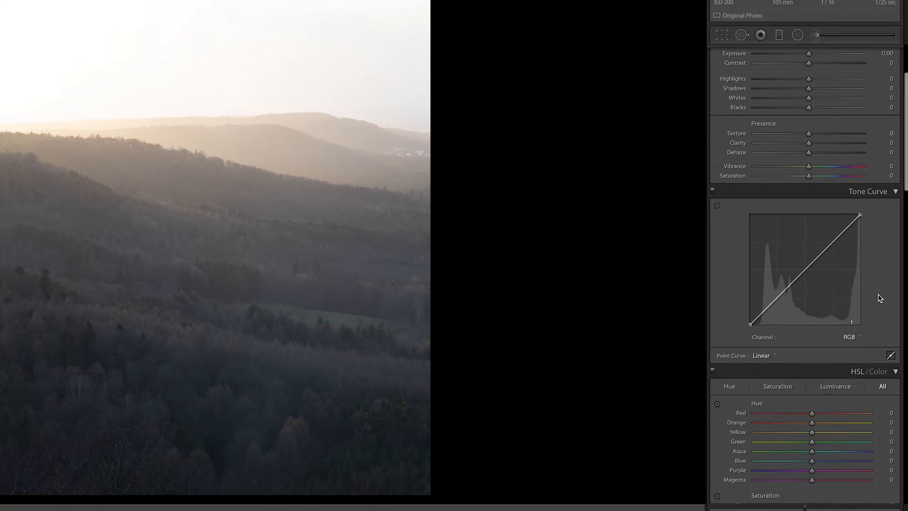
{"action": "left_click", "coordinate": [833, 242]}
{"action": "left_click", "coordinate": [806, 270]}
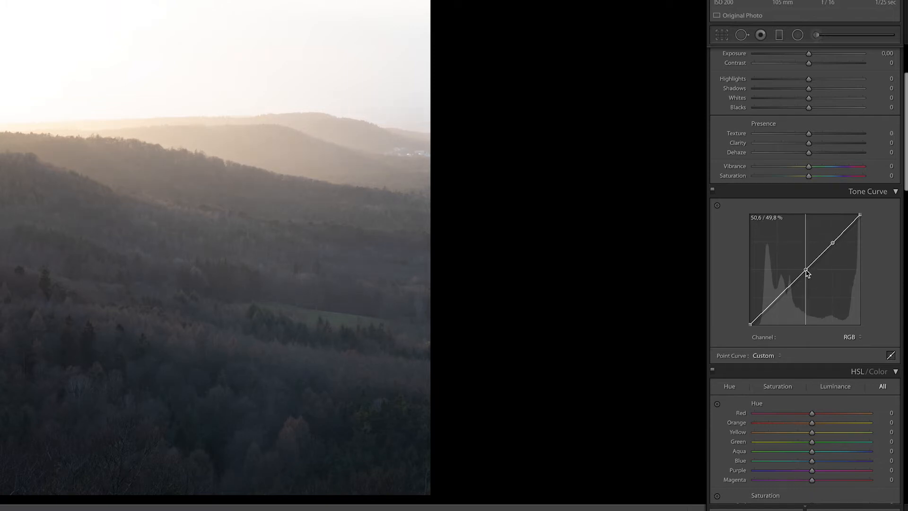
{"action": "left_click", "coordinate": [777, 297]}
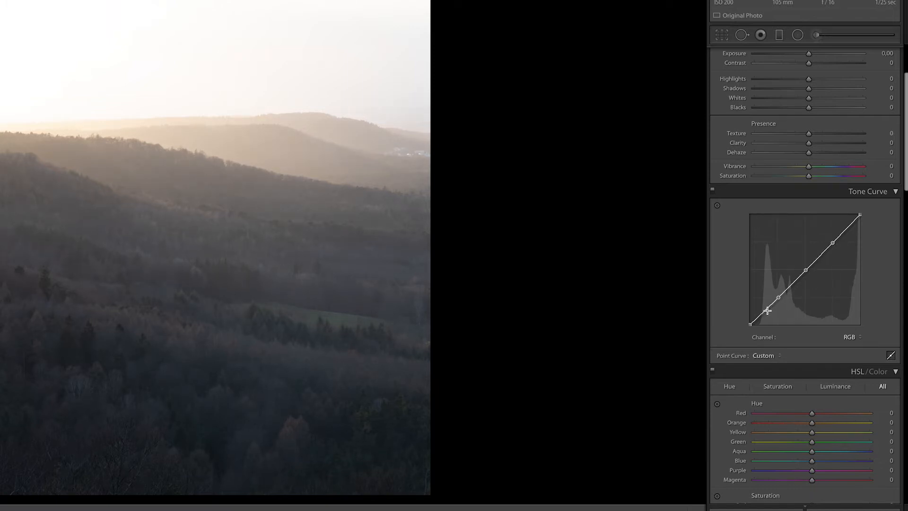
{"action": "left_click", "coordinate": [766, 310]}
Shape the RGB tone curve into an S by raising the highlight and midtone points and lowering the shadow points.
{"action": "left_click_drag", "start_coordinate": [833, 242], "coordinate": [845, 222]}
{"action": "left_click_drag", "start_coordinate": [805, 270], "coordinate": [803, 266]}
{"action": "mouse_move", "coordinate": [779, 297]}
{"action": "left_mouse_down"}
{"action": "mouse_move", "coordinate": [751, 324]}
{"action": "mouse_move", "coordinate": [793, 307]}
{"action": "mouse_move", "coordinate": [781, 308]}
{"action": "mouse_move", "coordinate": [814, 315]}
{"action": "mouse_move", "coordinate": [786, 299]}
{"action": "left_mouse_up"}
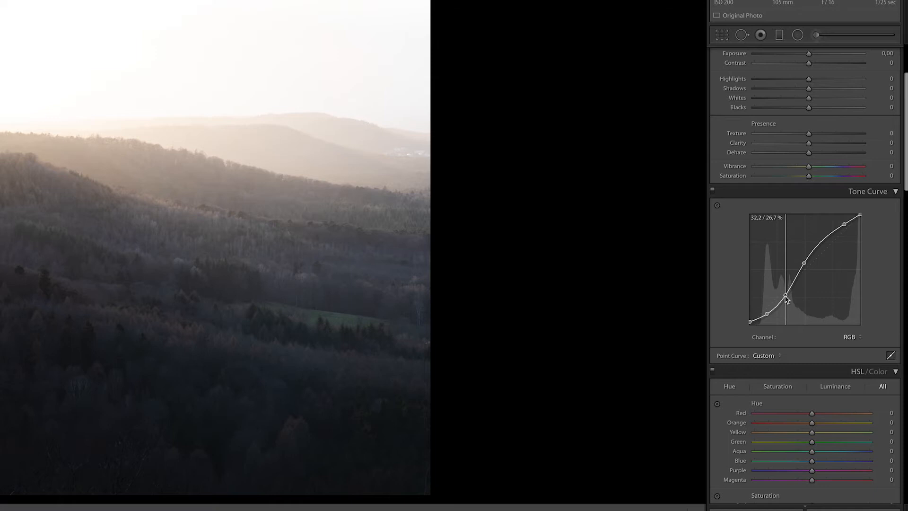
{"action": "left_click_drag", "start_coordinate": [767, 314], "coordinate": [769, 315]}
{"action": "left_click_drag", "start_coordinate": [844, 224], "coordinate": [847, 221]}
{"action": "left_click_drag", "start_coordinate": [804, 263], "coordinate": [830, 261]}
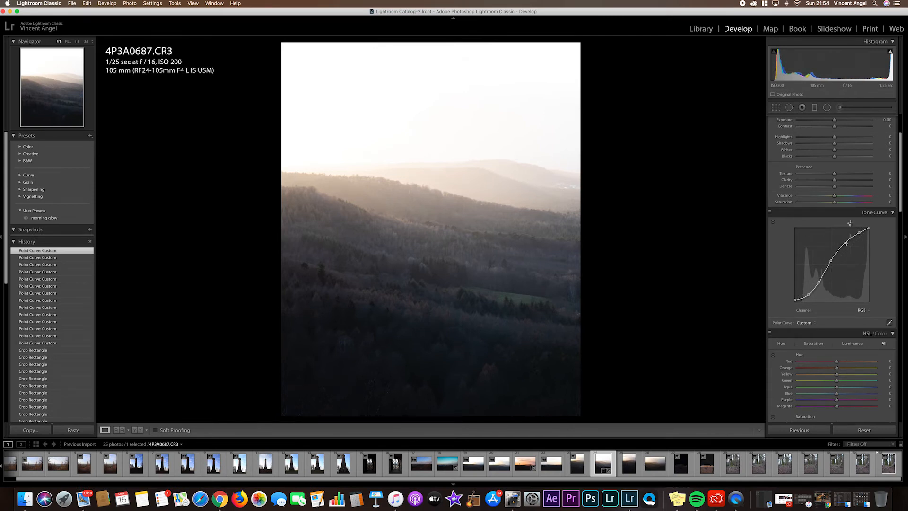
Warm the photo's white balance by setting the temperature to 6,156.
{"action": "scroll", "coordinate": [864, 239], "scroll_direction": "up", "scroll_amount": 1}
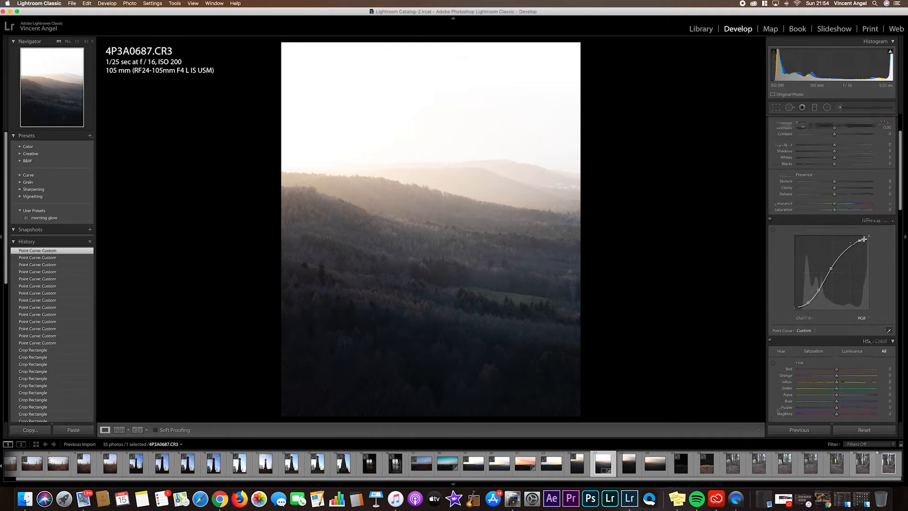
{"action": "scroll", "coordinate": [864, 239], "scroll_direction": "up", "scroll_amount": 2}
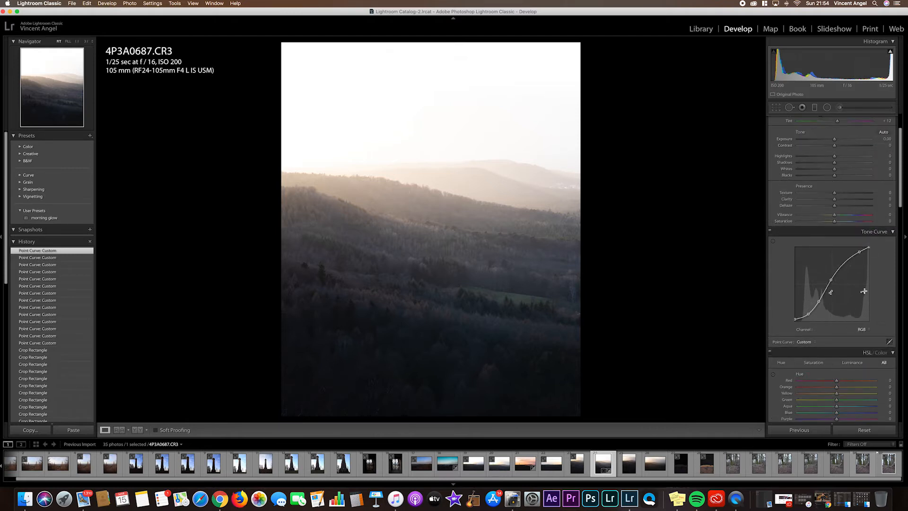
{"action": "scroll", "coordinate": [881, 289], "scroll_direction": "up", "scroll_amount": 5}
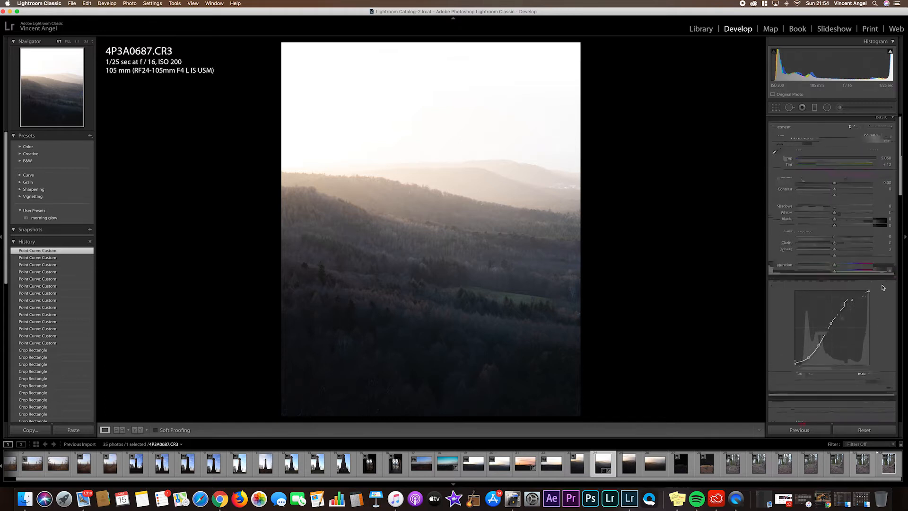
{"action": "scroll", "coordinate": [882, 288], "scroll_direction": "up", "scroll_amount": 1}
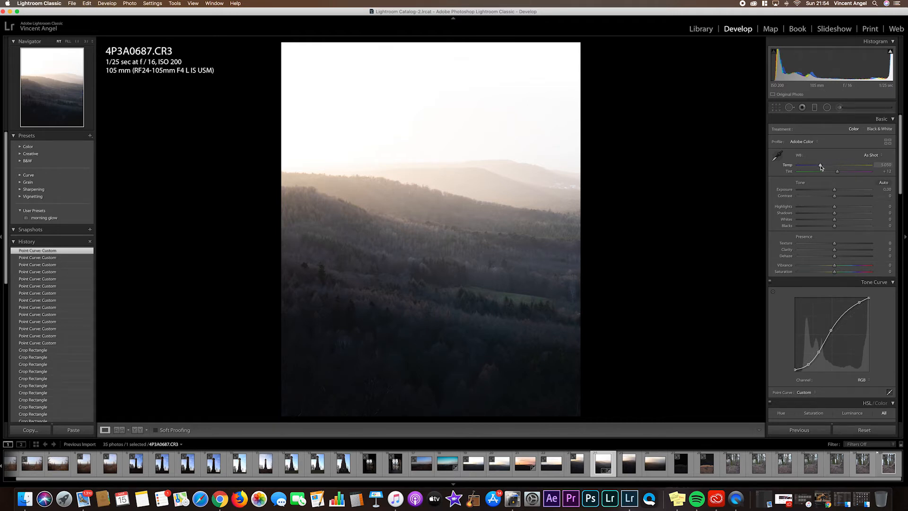
{"action": "left_click_drag", "start_coordinate": [820, 167], "coordinate": [823, 167]}
{"action": "left_click_drag", "start_coordinate": [825, 167], "coordinate": [824, 167]}
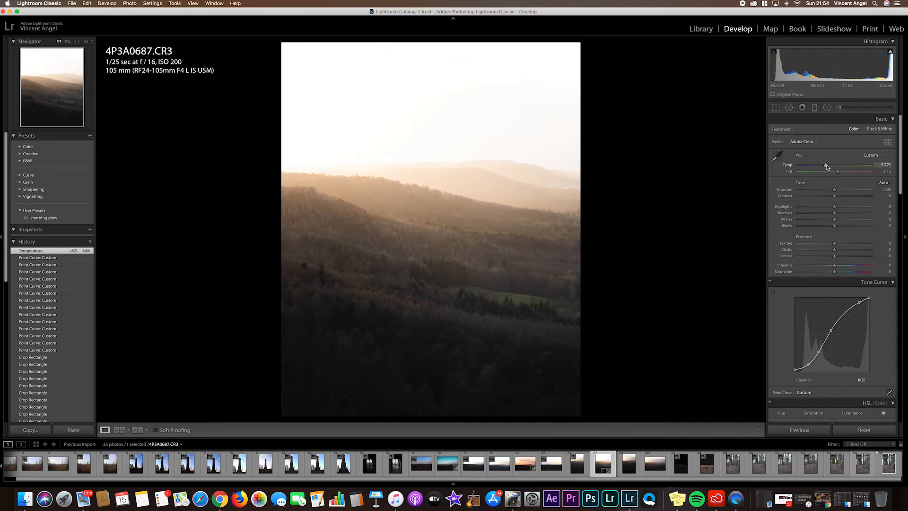
{"action": "left_click_drag", "start_coordinate": [829, 166], "coordinate": [828, 167]}
{"action": "left_click_drag", "start_coordinate": [828, 167], "coordinate": [829, 167]}
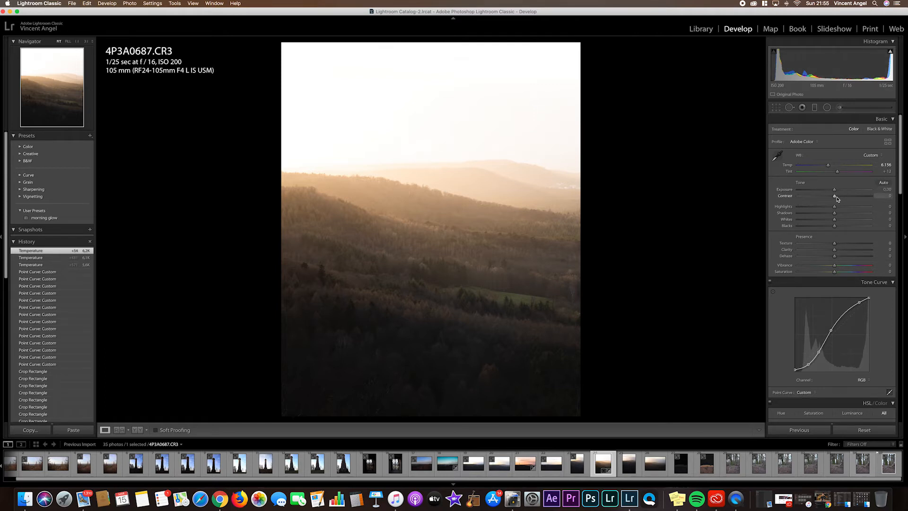
Show the clipping warnings and set Highlights to -59, Whites to -54, Exposure to -0.30 and Shadows to +17.
{"action": "key", "text": "j"}
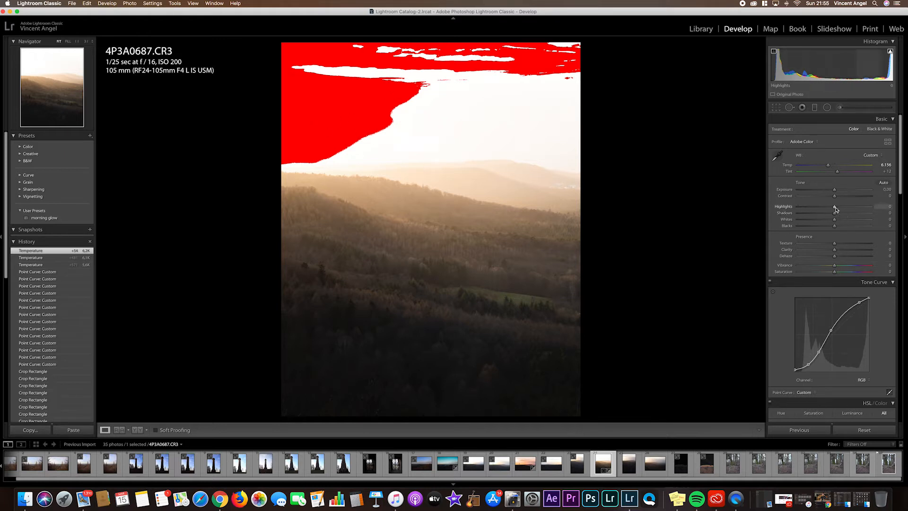
{"action": "mouse_move", "coordinate": [835, 209]}
{"action": "left_mouse_down"}
{"action": "mouse_move", "coordinate": [803, 209]}
{"action": "mouse_move", "coordinate": [827, 221]}
{"action": "mouse_move", "coordinate": [815, 222]}
{"action": "mouse_move", "coordinate": [813, 210]}
{"action": "mouse_move", "coordinate": [833, 192]}
{"action": "left_mouse_up"}
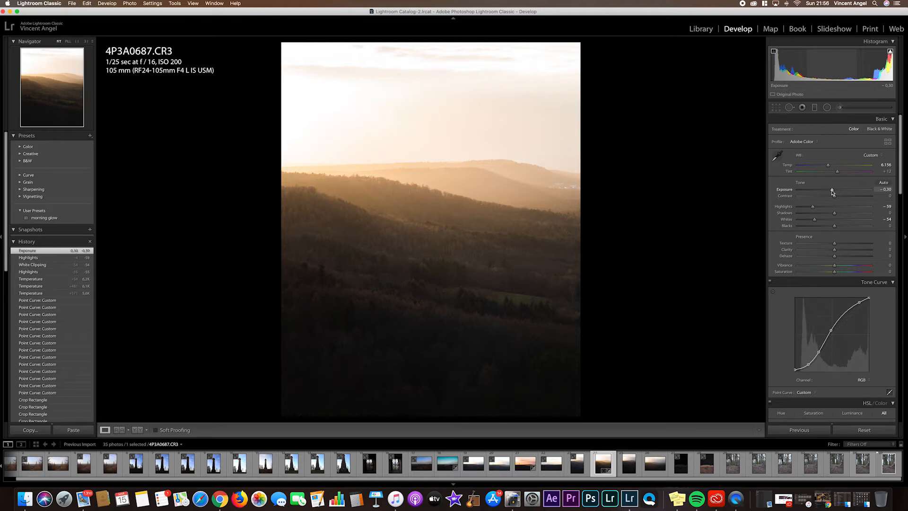
{"action": "left_click_drag", "start_coordinate": [835, 216], "coordinate": [840, 216]}
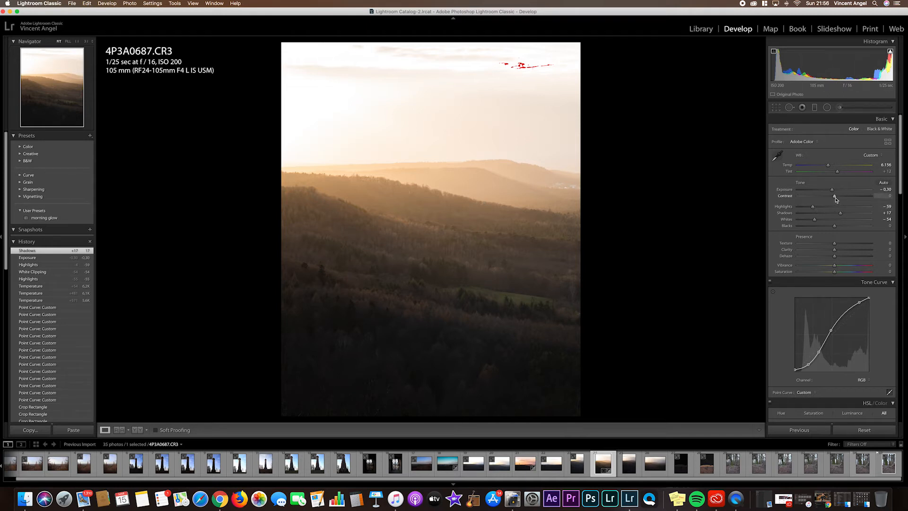
Set the photo's Contrast to +8 and Blacks to -2.
{"action": "left_click_drag", "start_coordinate": [835, 199], "coordinate": [840, 200]}
{"action": "left_click_drag", "start_coordinate": [841, 199], "coordinate": [838, 199]}
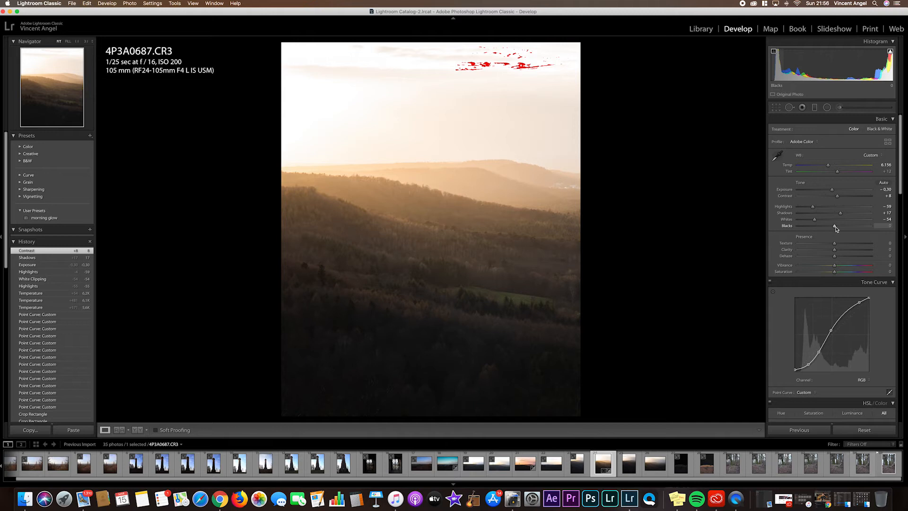
{"action": "left_click_drag", "start_coordinate": [835, 228], "coordinate": [836, 228]}
{"action": "left_click_drag", "start_coordinate": [835, 228], "coordinate": [835, 229]}
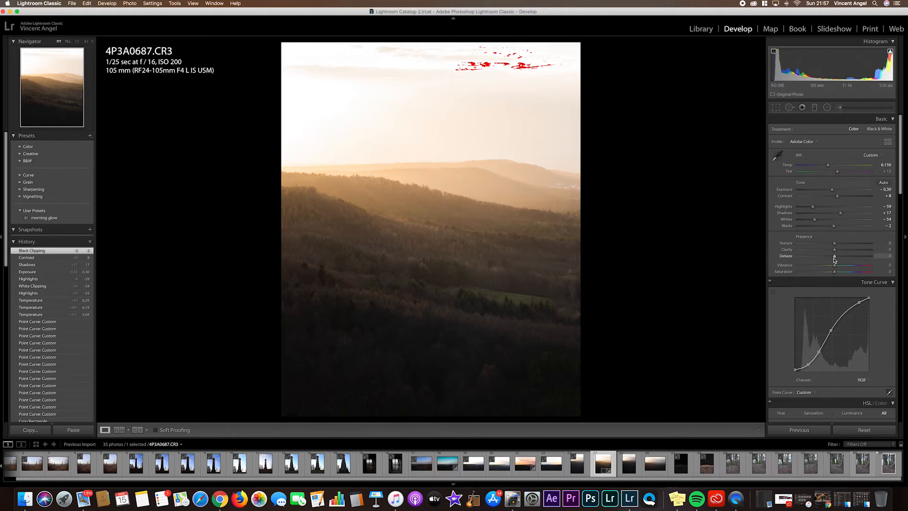
Set the photo's Clarity to +9.
{"action": "left_click_drag", "start_coordinate": [834, 250], "coordinate": [839, 250]}
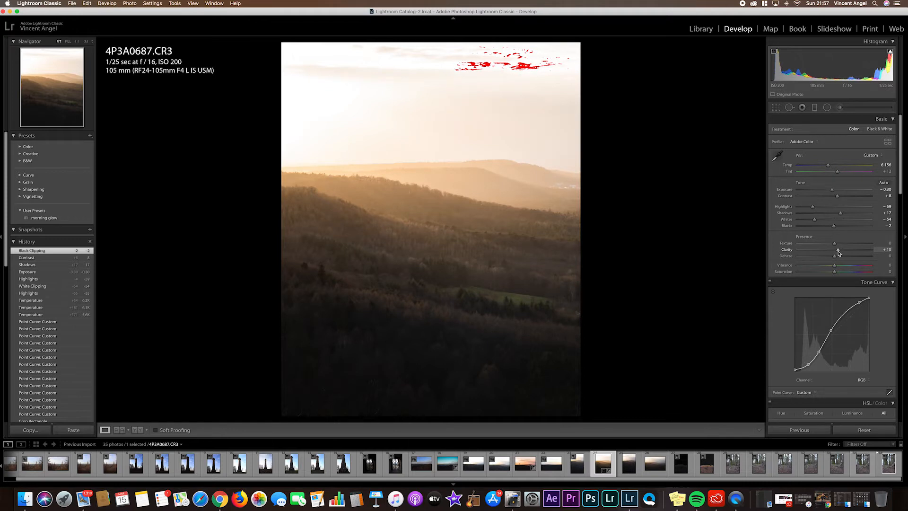
{"action": "left_click_drag", "start_coordinate": [838, 253], "coordinate": [838, 252]}
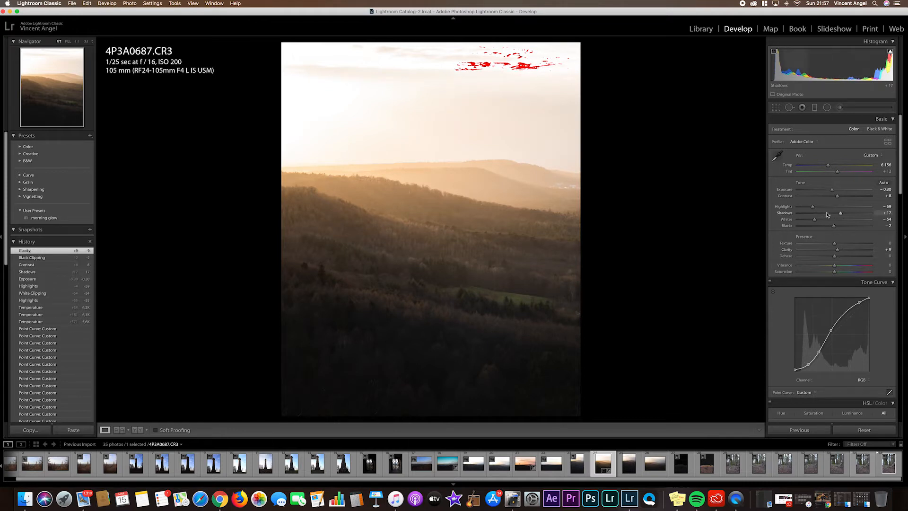
Reduce the photo's Highlights to -67.
{"action": "left_click_drag", "start_coordinate": [813, 210], "coordinate": [810, 209]}
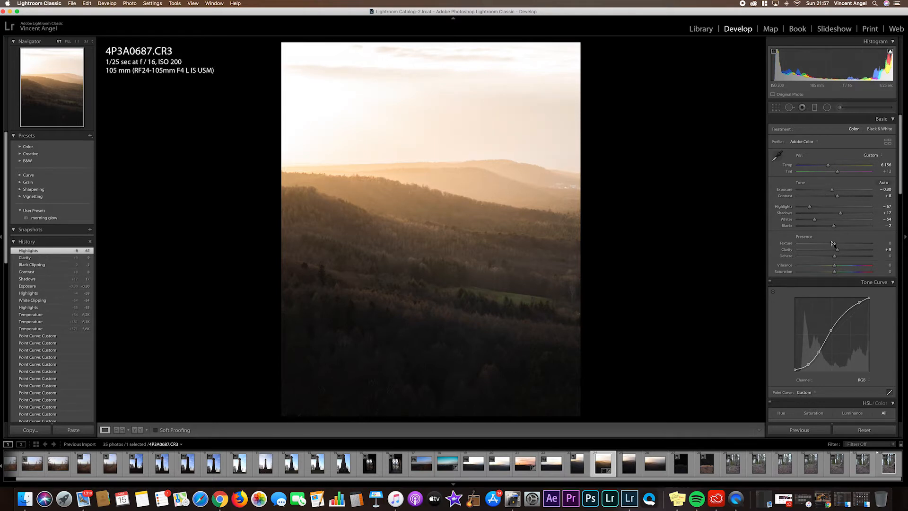
Try Dehaze amounts of +50 and -37 on the photo, and reset Dehaze to 0.
{"action": "left_click_drag", "start_coordinate": [835, 259], "coordinate": [849, 260]}
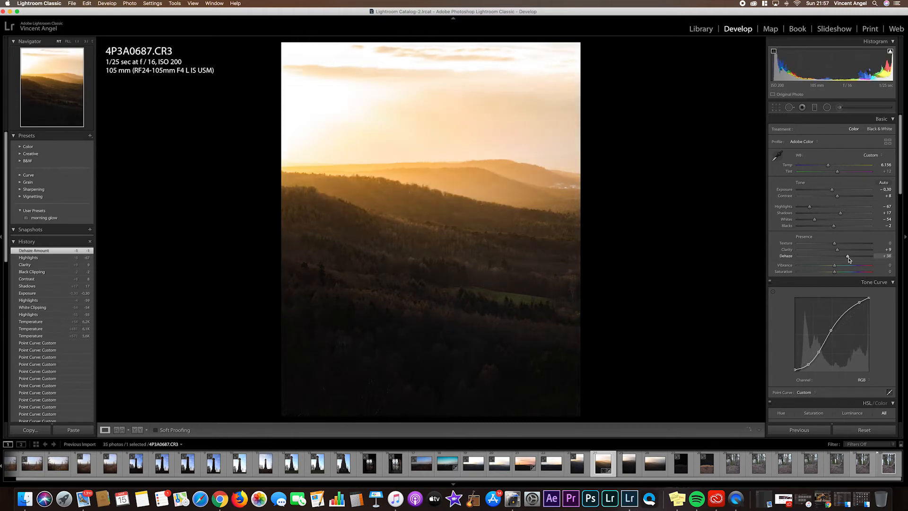
{"action": "left_click_drag", "start_coordinate": [847, 259], "coordinate": [852, 258]}
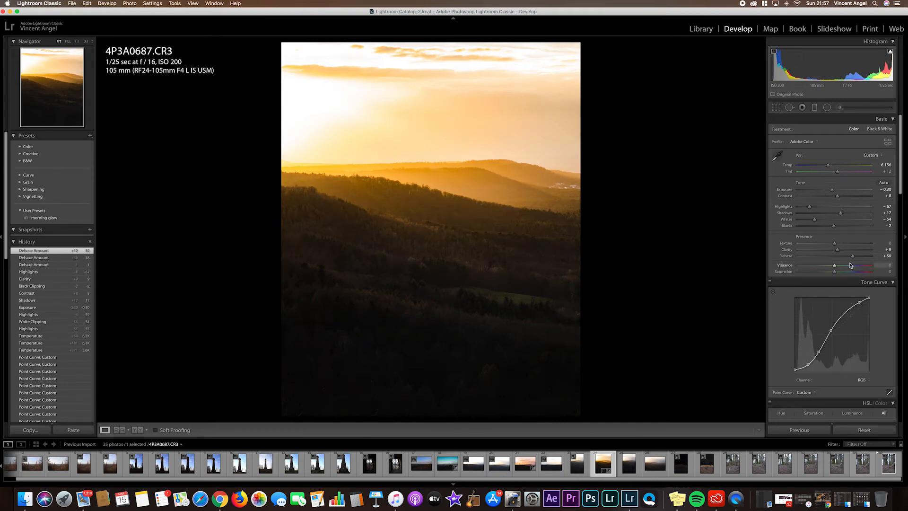
{"action": "left_click_drag", "start_coordinate": [852, 256], "coordinate": [821, 258]}
{"action": "double_click", "coordinate": [784, 256]}
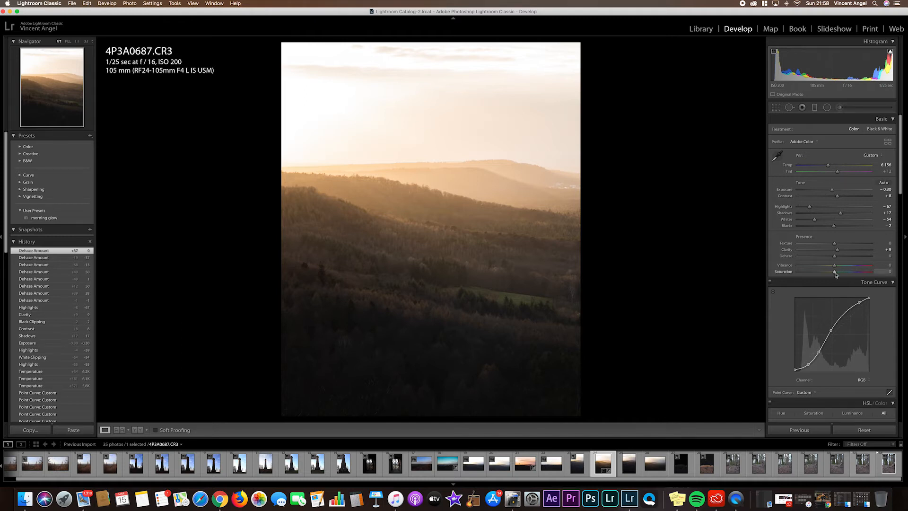
Set the photo's Saturation to +11, Vibrance to +6 and white balance temperature to 6,373.
{"action": "left_click_drag", "start_coordinate": [836, 273], "coordinate": [841, 273]}
{"action": "left_click_drag", "start_coordinate": [835, 268], "coordinate": [837, 268]}
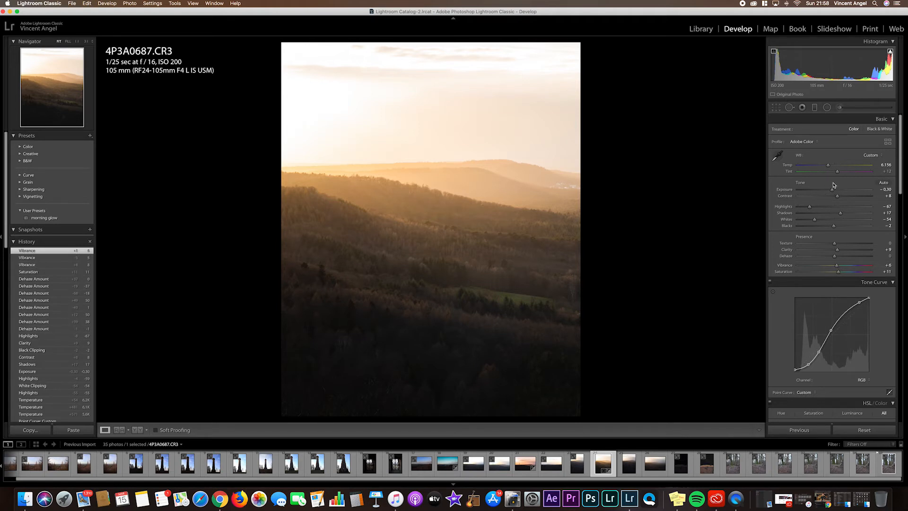
{"action": "left_click_drag", "start_coordinate": [828, 166], "coordinate": [829, 167]}
{"action": "left_click_drag", "start_coordinate": [831, 167], "coordinate": [831, 168]}
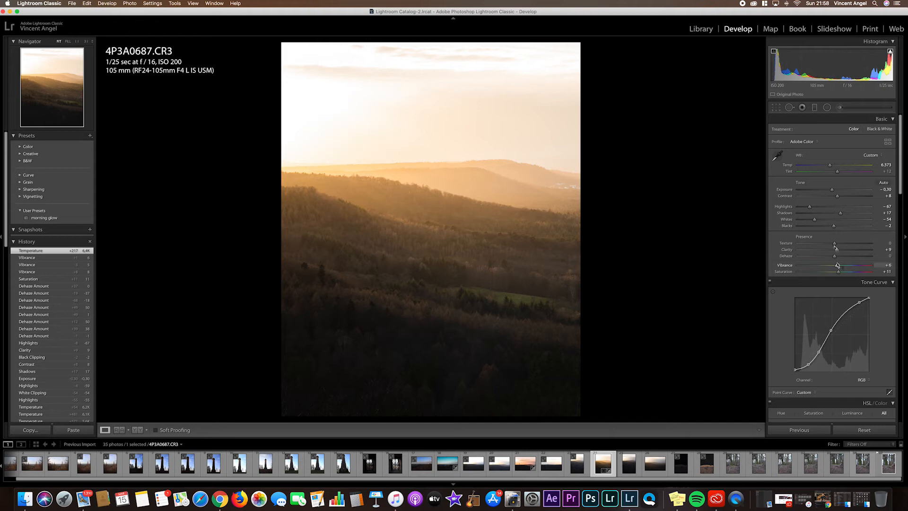
Shift the photo's orange hue to -20 and its yellow hue to -33.
{"action": "scroll", "coordinate": [837, 265], "scroll_direction": "down", "scroll_amount": 10}
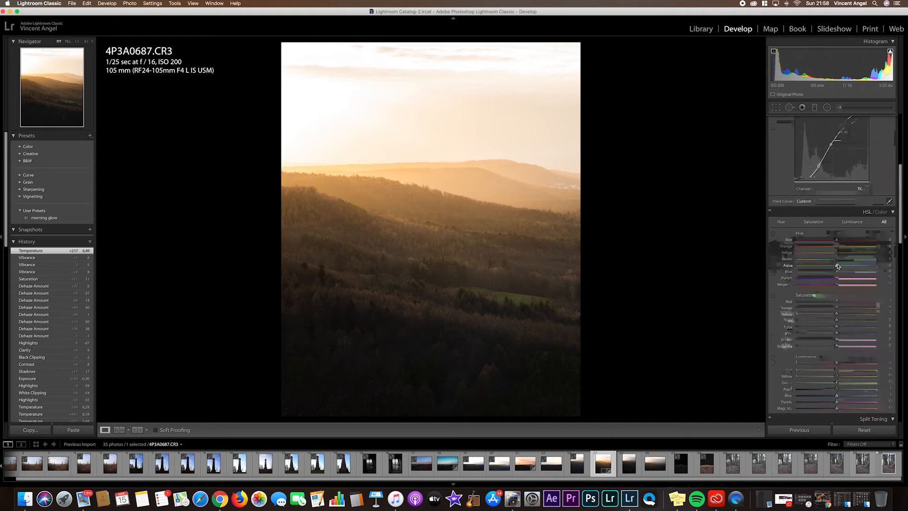
{"action": "scroll", "coordinate": [838, 266], "scroll_direction": "down", "scroll_amount": 3}
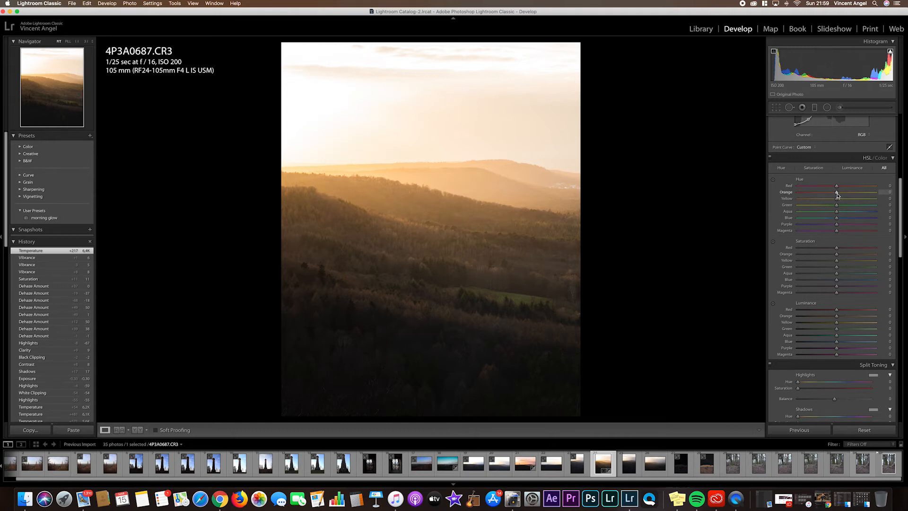
{"action": "mouse_move", "coordinate": [837, 194]}
{"action": "left_mouse_down"}
{"action": "mouse_move", "coordinate": [798, 194]}
{"action": "mouse_move", "coordinate": [875, 195]}
{"action": "mouse_move", "coordinate": [789, 198]}
{"action": "mouse_move", "coordinate": [828, 198]}
{"action": "left_mouse_up"}
{"action": "left_click_drag", "start_coordinate": [828, 197], "coordinate": [830, 197]}
{"action": "left_click_drag", "start_coordinate": [830, 197], "coordinate": [830, 197]}
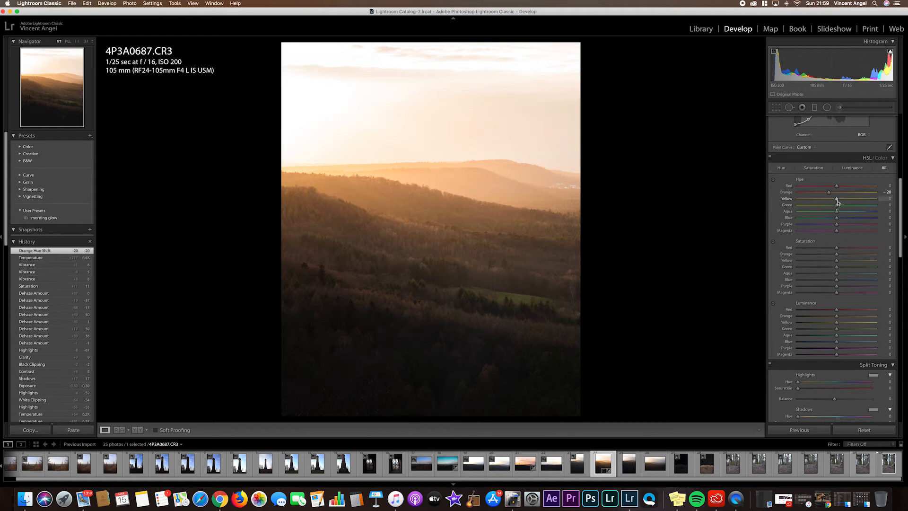
{"action": "mouse_move", "coordinate": [838, 199]}
{"action": "left_mouse_down"}
{"action": "mouse_move", "coordinate": [782, 199]}
{"action": "mouse_move", "coordinate": [825, 202]}
{"action": "left_mouse_up"}
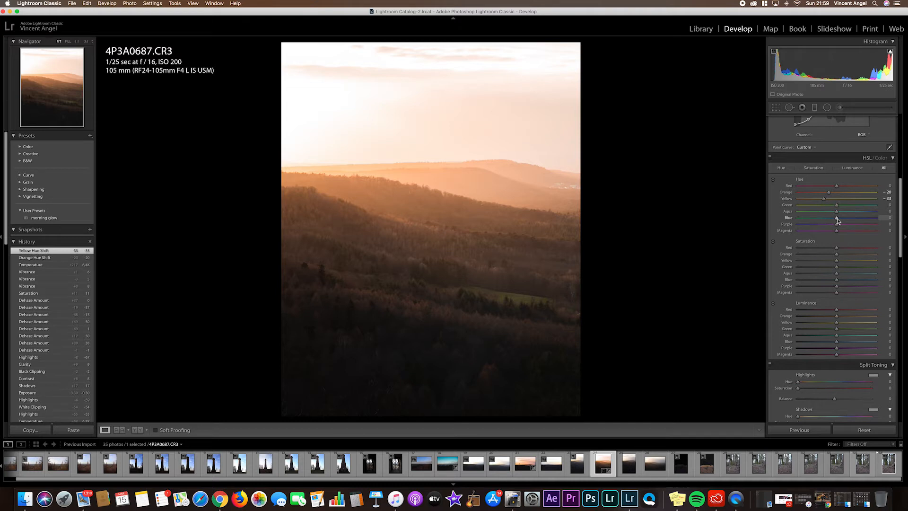
Shift the photo's green hue to -14, and try a blue hue shift before resetting it to 0.
{"action": "mouse_move", "coordinate": [838, 207]}
{"action": "left_mouse_down"}
{"action": "mouse_move", "coordinate": [867, 211]}
{"action": "mouse_move", "coordinate": [809, 211]}
{"action": "mouse_move", "coordinate": [861, 211]}
{"action": "mouse_move", "coordinate": [826, 215]}
{"action": "left_mouse_up"}
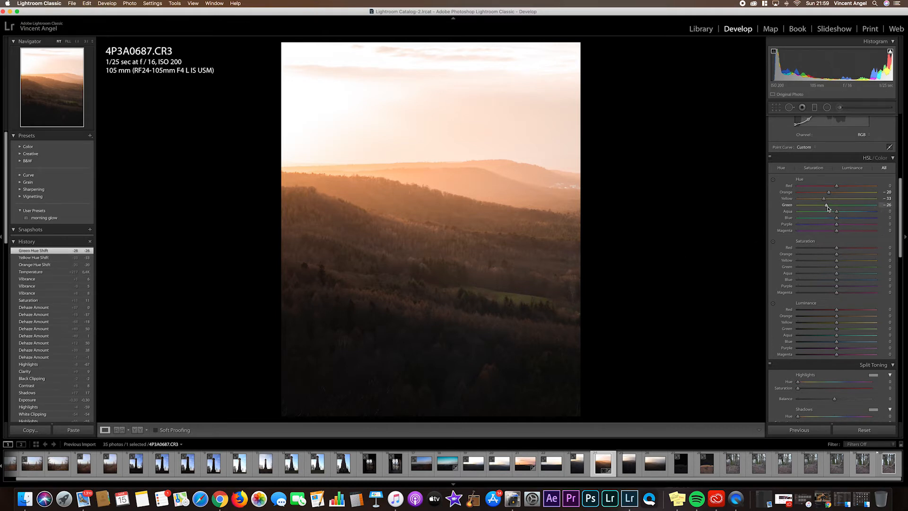
{"action": "mouse_move", "coordinate": [828, 206]}
{"action": "left_mouse_down"}
{"action": "mouse_move", "coordinate": [874, 212]}
{"action": "mouse_move", "coordinate": [831, 211]}
{"action": "left_mouse_up"}
{"action": "left_click_drag", "start_coordinate": [818, 210], "coordinate": [828, 209]}
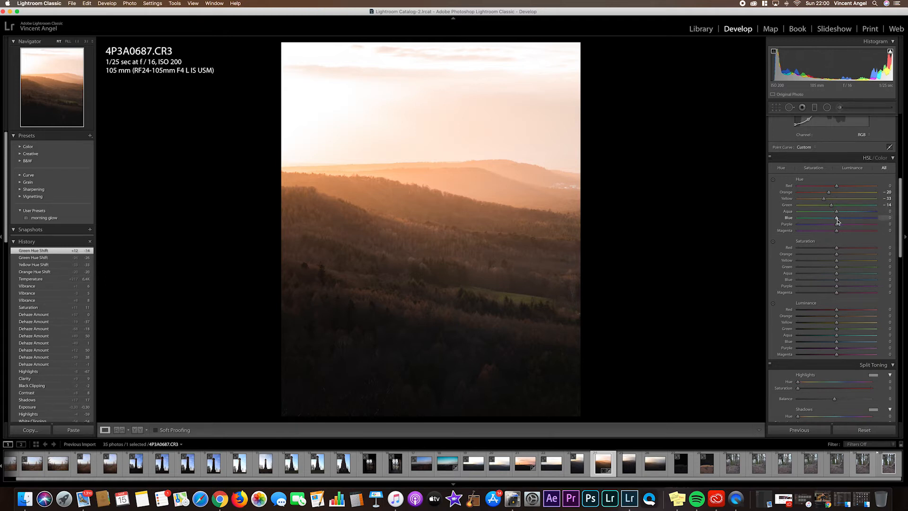
{"action": "mouse_move", "coordinate": [838, 221]}
{"action": "left_mouse_down"}
{"action": "mouse_move", "coordinate": [744, 219]}
{"action": "mouse_move", "coordinate": [892, 222]}
{"action": "mouse_move", "coordinate": [837, 221]}
{"action": "left_mouse_up"}
{"action": "double_click", "coordinate": [789, 219]}
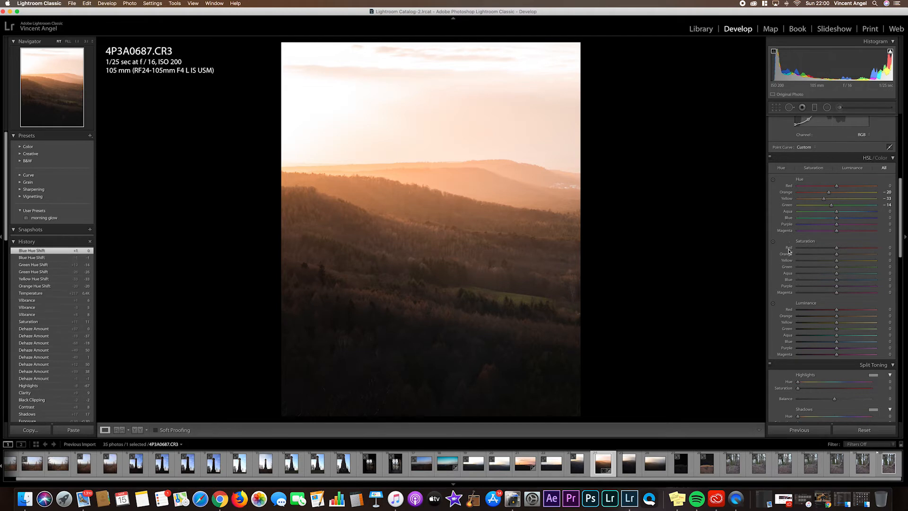
Raise the photo's orange saturation to +26 and its yellow saturation to +17.
{"action": "scroll", "coordinate": [790, 251], "scroll_direction": "down", "scroll_amount": 2}
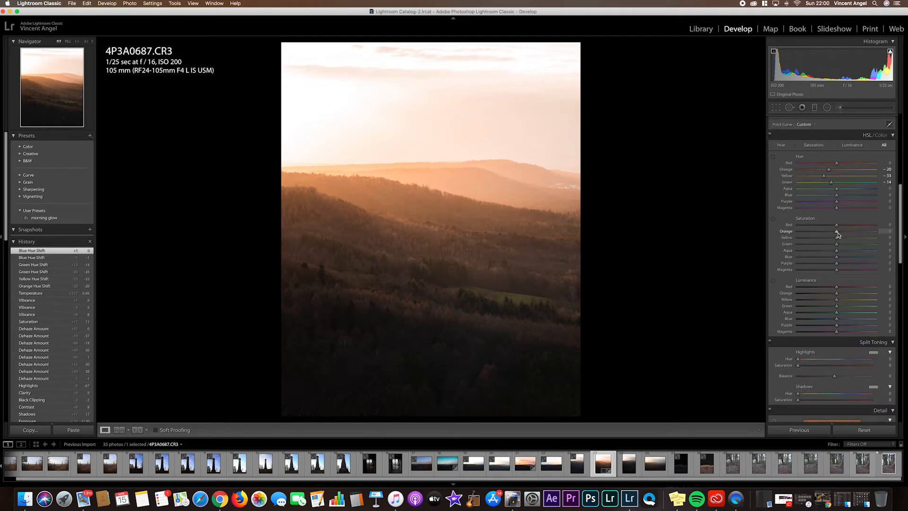
{"action": "mouse_move", "coordinate": [837, 233]}
{"action": "left_mouse_down"}
{"action": "mouse_move", "coordinate": [871, 234]}
{"action": "mouse_move", "coordinate": [782, 236]}
{"action": "mouse_move", "coordinate": [883, 238]}
{"action": "mouse_move", "coordinate": [848, 236]}
{"action": "left_mouse_up"}
{"action": "left_click_drag", "start_coordinate": [840, 235], "coordinate": [845, 234]}
{"action": "left_click_drag", "start_coordinate": [852, 234], "coordinate": [842, 236]}
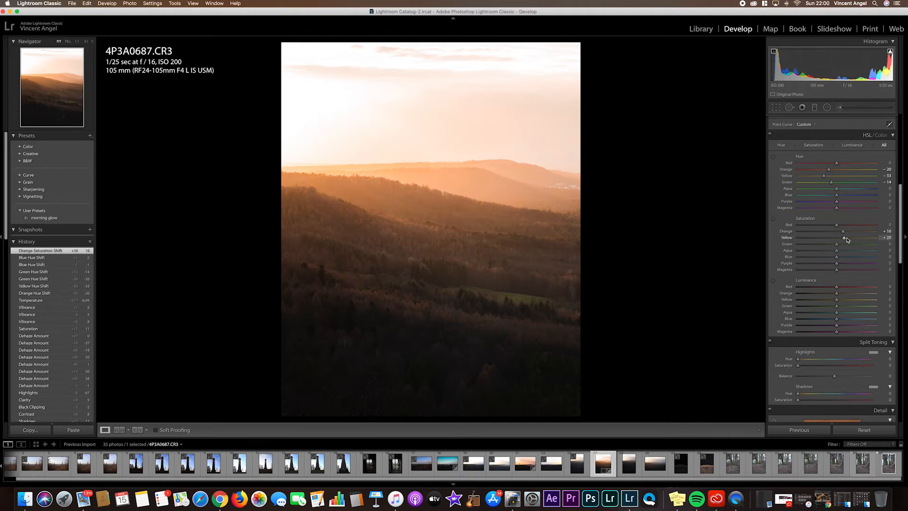
{"action": "left_click", "coordinate": [845, 235]}
{"action": "left_click_drag", "start_coordinate": [845, 235], "coordinate": [843, 238]}
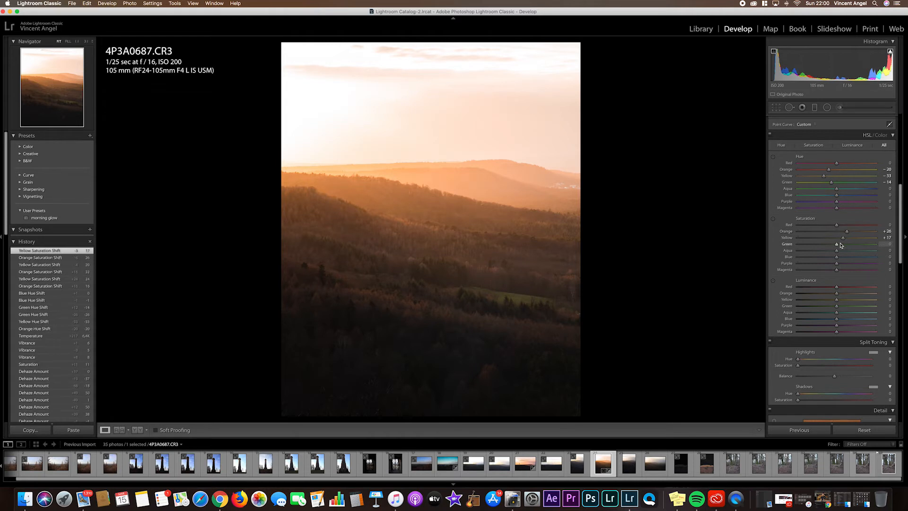
{"action": "mouse_move", "coordinate": [837, 246]}
{"action": "left_mouse_down"}
{"action": "mouse_move", "coordinate": [864, 247]}
{"action": "mouse_move", "coordinate": [788, 247]}
{"action": "mouse_move", "coordinate": [865, 247]}
{"action": "mouse_move", "coordinate": [813, 249]}
{"action": "mouse_move", "coordinate": [837, 247]}
{"action": "left_mouse_up"}
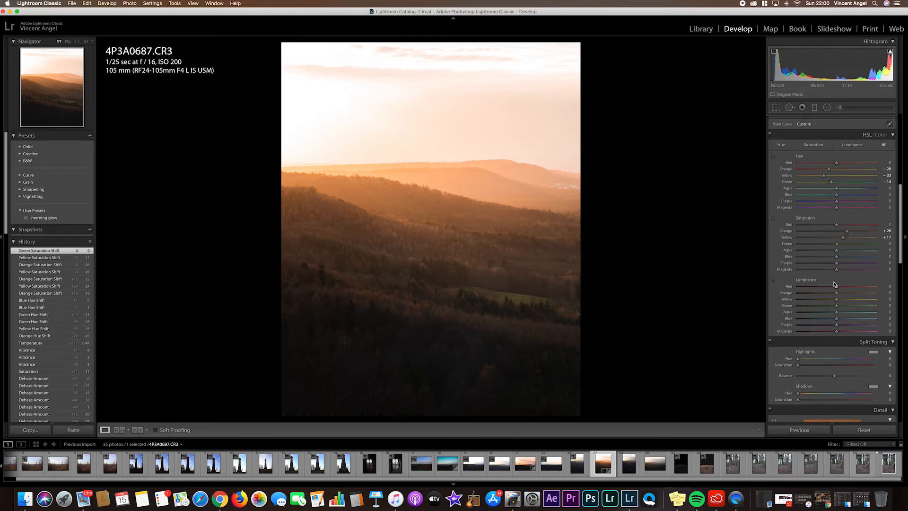
Set the photo's orange luminance to -8 and its yellow luminance to +9.
{"action": "scroll", "coordinate": [835, 289], "scroll_direction": "down", "scroll_amount": 3}
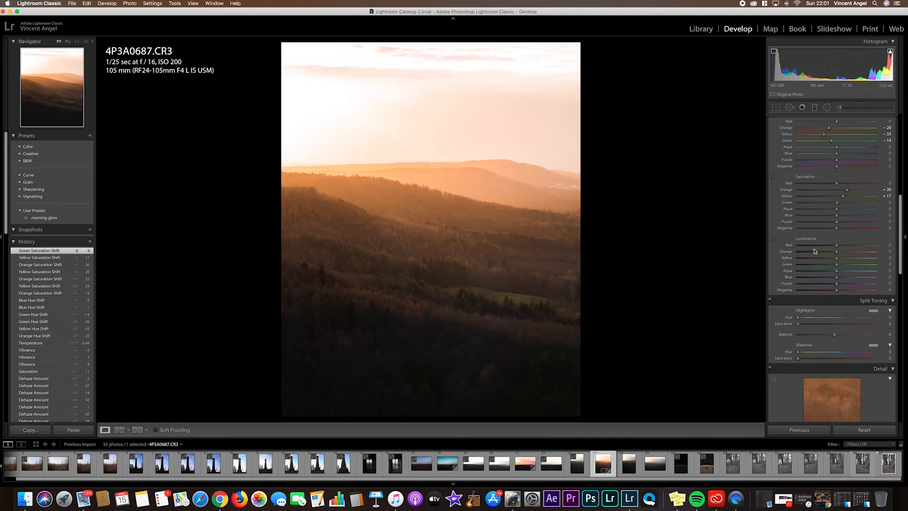
{"action": "mouse_move", "coordinate": [842, 255]}
{"action": "left_mouse_down"}
{"action": "mouse_move", "coordinate": [879, 255]}
{"action": "mouse_move", "coordinate": [815, 257]}
{"action": "mouse_move", "coordinate": [846, 255]}
{"action": "mouse_move", "coordinate": [835, 255]}
{"action": "left_mouse_up"}
{"action": "mouse_move", "coordinate": [833, 255]}
{"action": "left_mouse_down"}
{"action": "mouse_move", "coordinate": [844, 254]}
{"action": "mouse_move", "coordinate": [836, 254]}
{"action": "left_mouse_up"}
{"action": "mouse_move", "coordinate": [837, 259]}
{"action": "left_mouse_down"}
{"action": "mouse_move", "coordinate": [828, 260]}
{"action": "mouse_move", "coordinate": [845, 259]}
{"action": "mouse_move", "coordinate": [819, 260]}
{"action": "mouse_move", "coordinate": [841, 260]}
{"action": "left_mouse_up"}
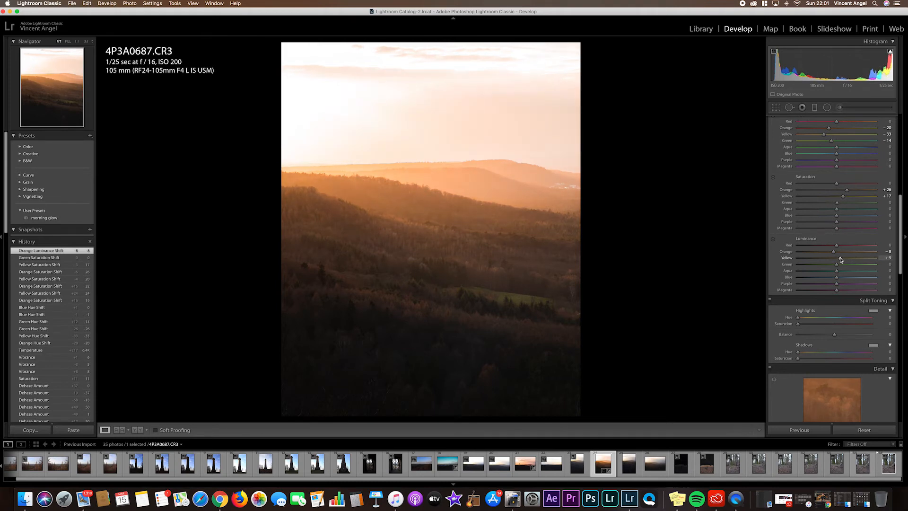
Set the photo's green luminance to +13 to brighten the meadow.
{"action": "mouse_move", "coordinate": [841, 260]}
{"action": "left_mouse_down"}
{"action": "mouse_move", "coordinate": [816, 266]}
{"action": "mouse_move", "coordinate": [882, 266]}
{"action": "mouse_move", "coordinate": [823, 265]}
{"action": "mouse_move", "coordinate": [835, 265]}
{"action": "left_mouse_up"}
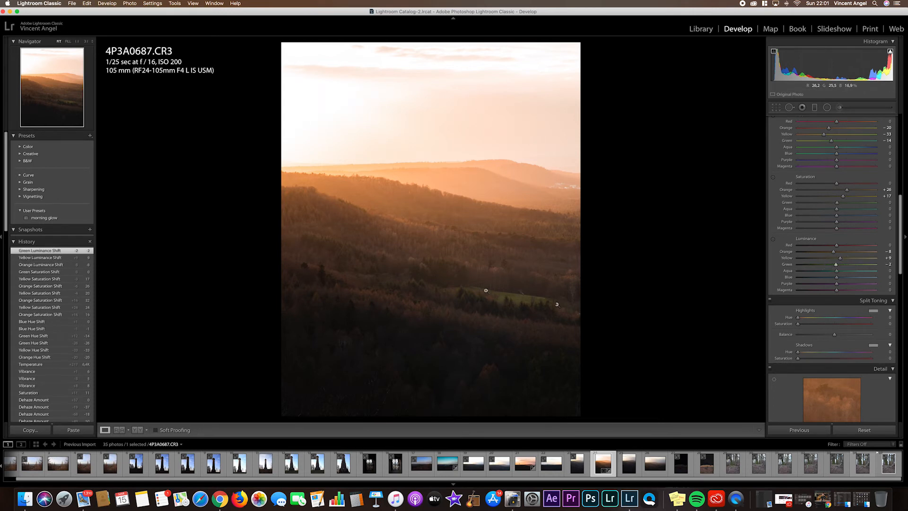
{"action": "left_click_drag", "start_coordinate": [835, 265], "coordinate": [849, 268]}
{"action": "left_click_drag", "start_coordinate": [847, 268], "coordinate": [847, 268]}
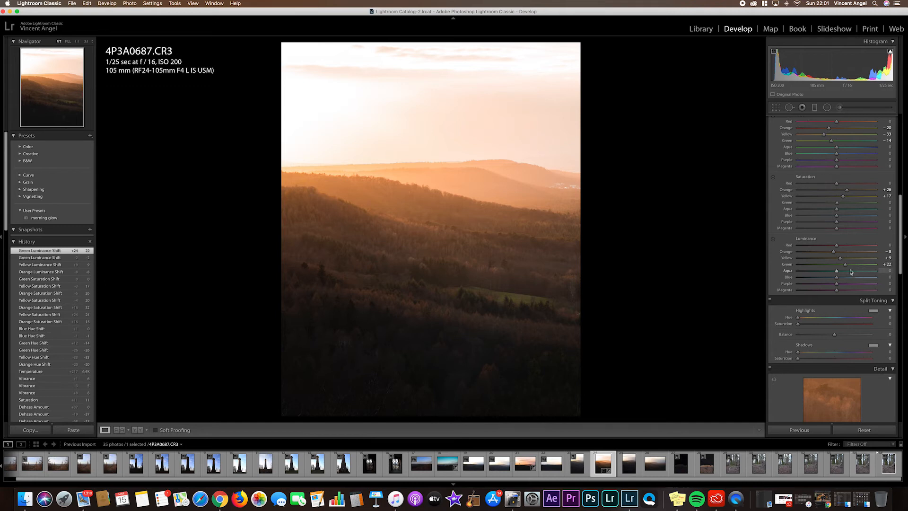
{"action": "left_click_drag", "start_coordinate": [846, 266], "coordinate": [842, 266]}
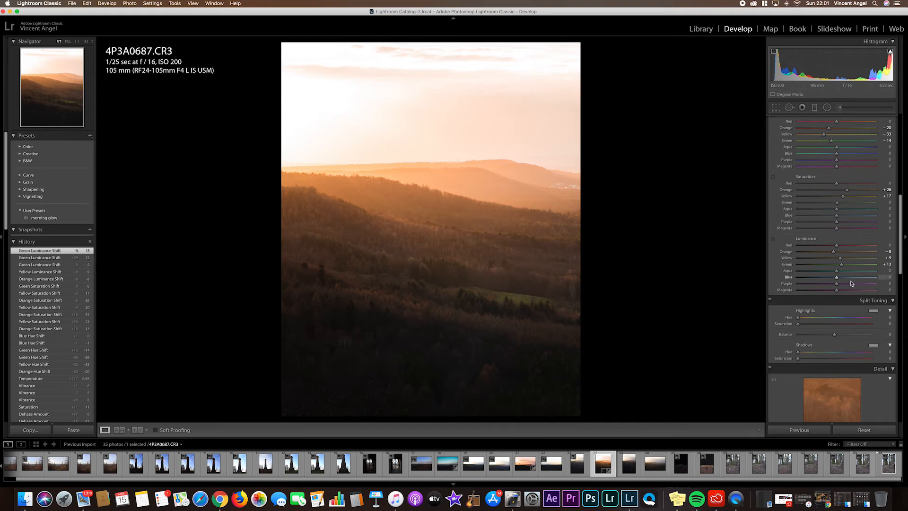
Check the hillside for noise up close and set the Luminance noise reduction to 8.
{"action": "scroll", "coordinate": [851, 285], "scroll_direction": "down", "scroll_amount": 4}
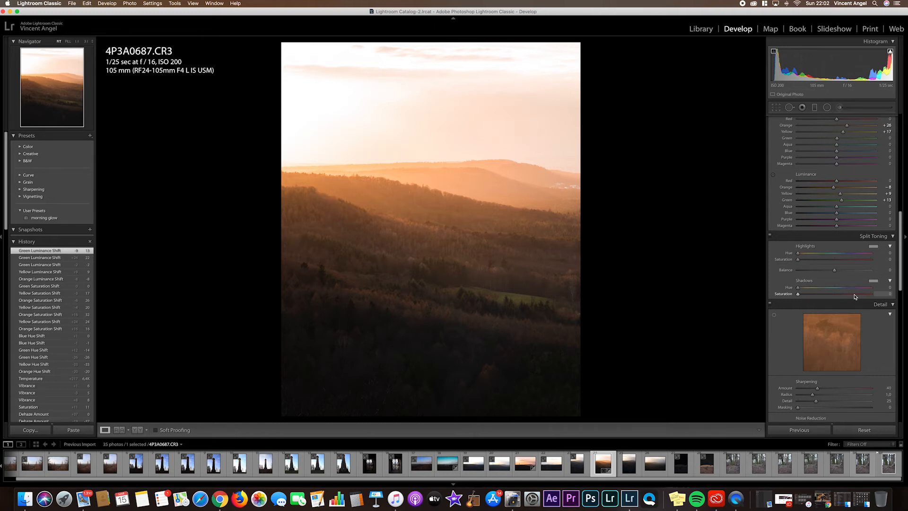
{"action": "scroll", "coordinate": [876, 332], "scroll_direction": "down", "scroll_amount": 5}
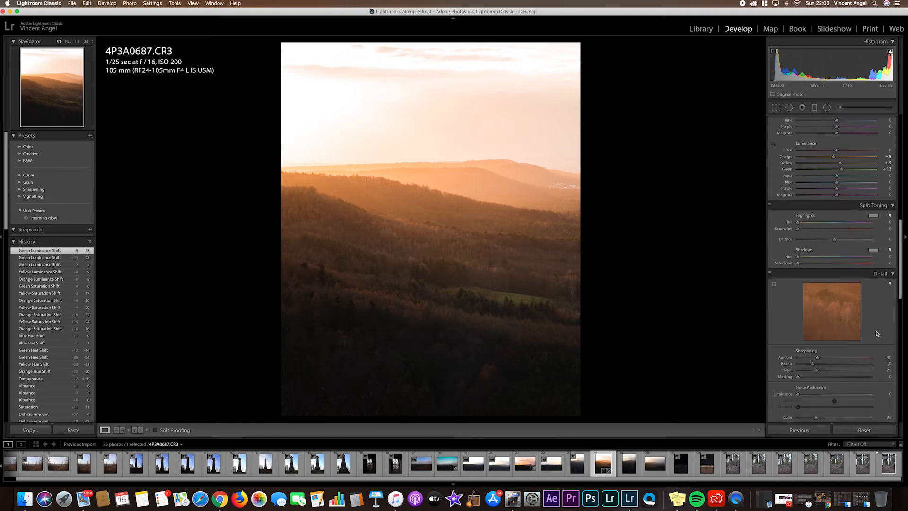
{"action": "scroll", "coordinate": [876, 332], "scroll_direction": "down", "scroll_amount": 2}
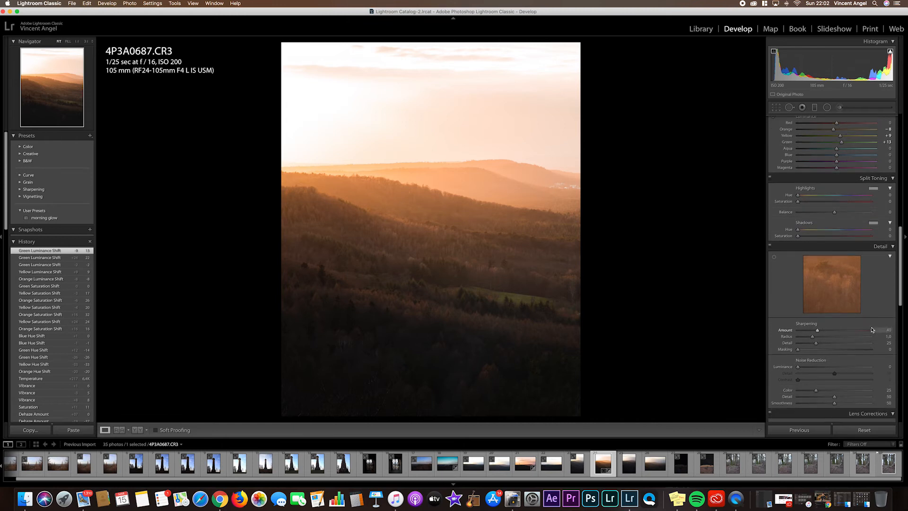
{"action": "scroll", "coordinate": [870, 328], "scroll_direction": "down", "scroll_amount": 1}
{"action": "scroll", "coordinate": [871, 328], "scroll_direction": "down", "scroll_amount": 4}
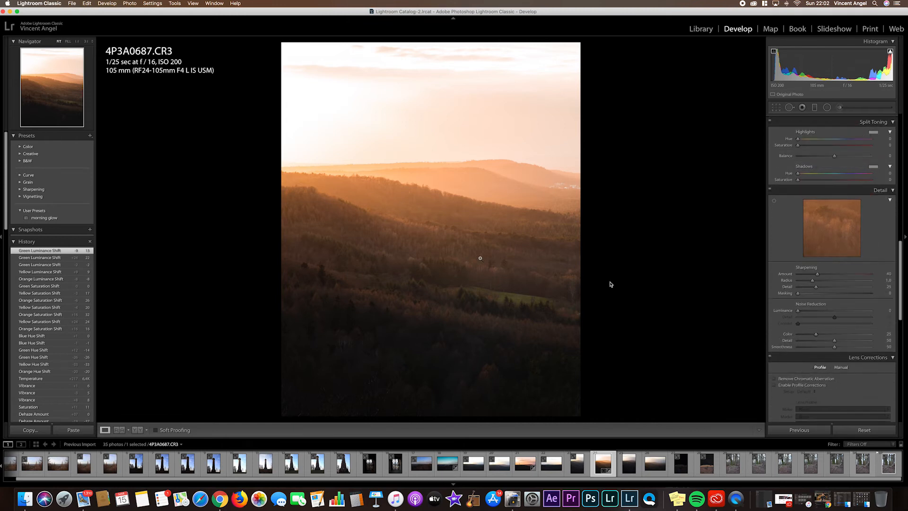
{"action": "left_click", "coordinate": [445, 245]}
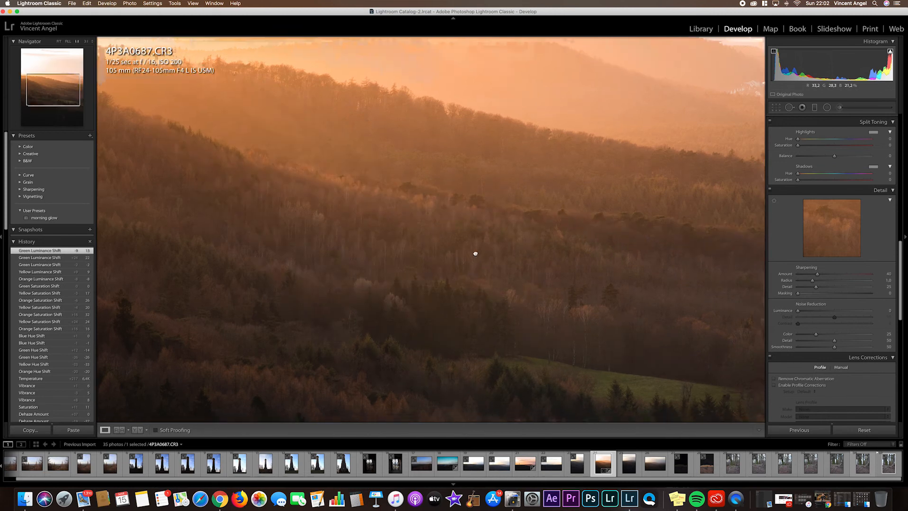
{"action": "left_click_drag", "start_coordinate": [474, 251], "coordinate": [406, 196]}
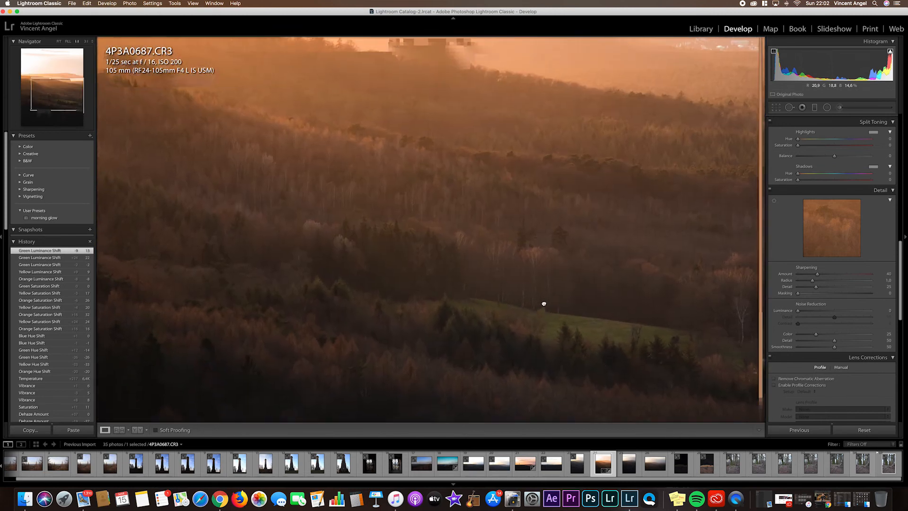
{"action": "left_click_drag", "start_coordinate": [544, 303], "coordinate": [542, 327]}
{"action": "left_click_drag", "start_coordinate": [501, 142], "coordinate": [506, 243]}
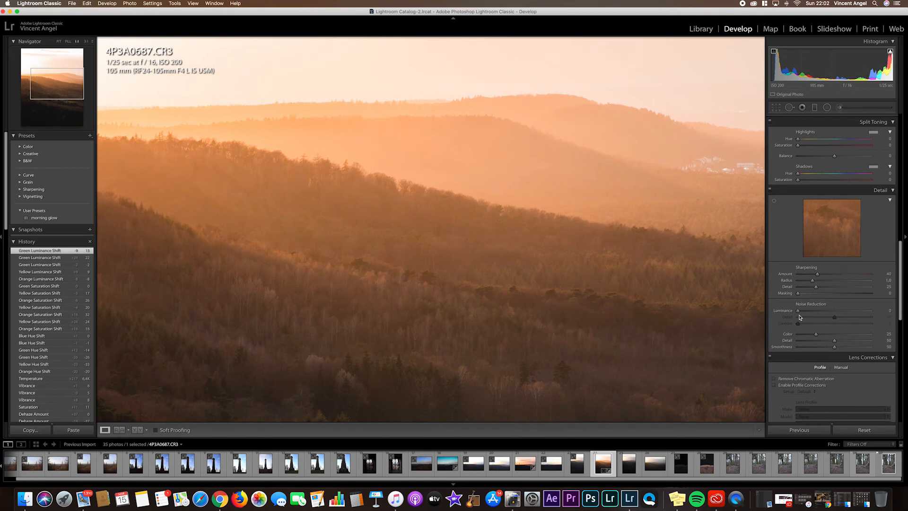
{"action": "left_click_drag", "start_coordinate": [799, 313], "coordinate": [805, 312]}
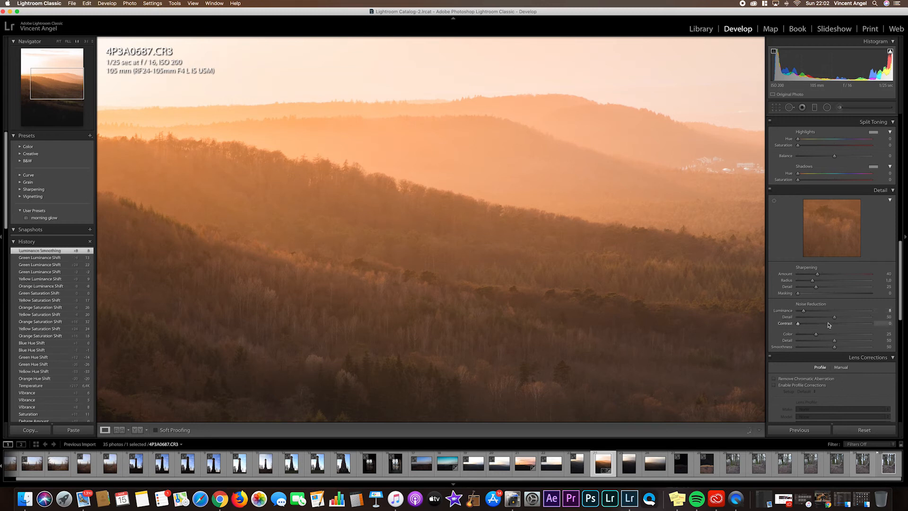
{"action": "left_click", "coordinate": [437, 254]}
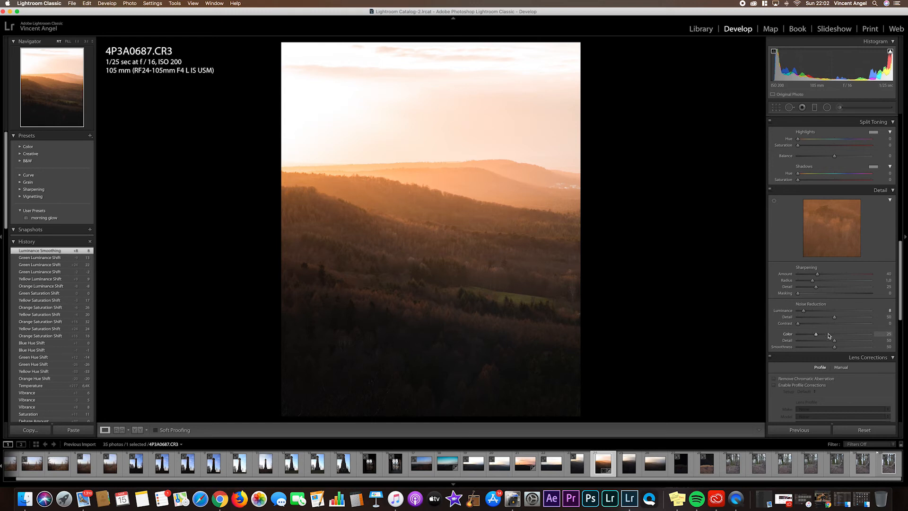
{"action": "scroll", "coordinate": [835, 351], "scroll_direction": "down", "scroll_amount": 3}
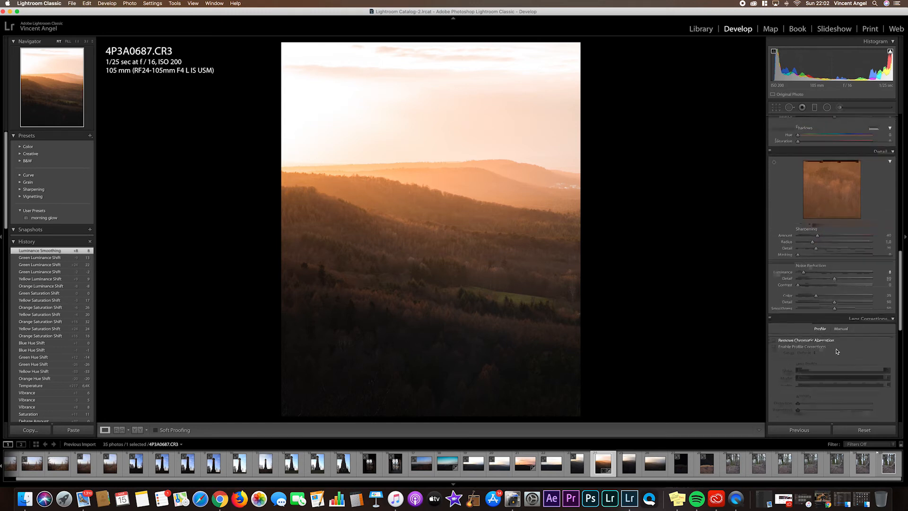
{"action": "scroll", "coordinate": [837, 351], "scroll_direction": "down", "scroll_amount": 2}
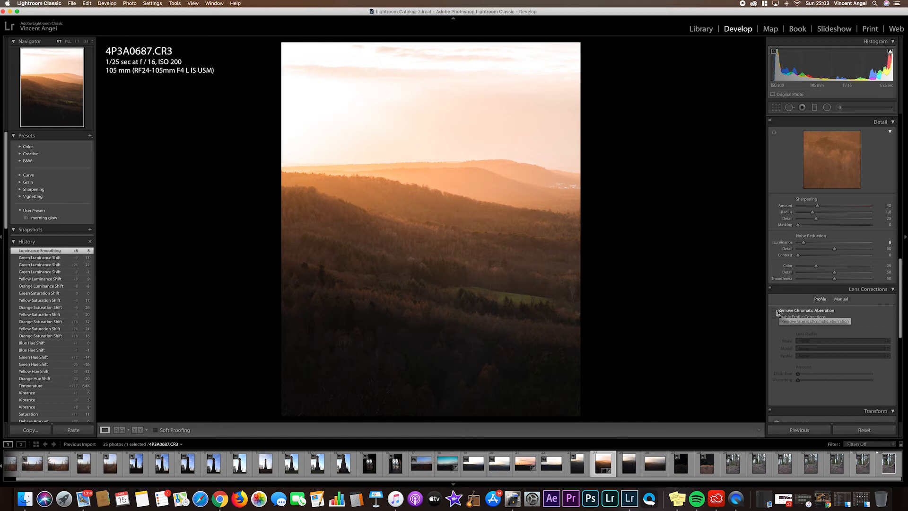
{"action": "scroll", "coordinate": [781, 307], "scroll_direction": "up", "scroll_amount": 5}
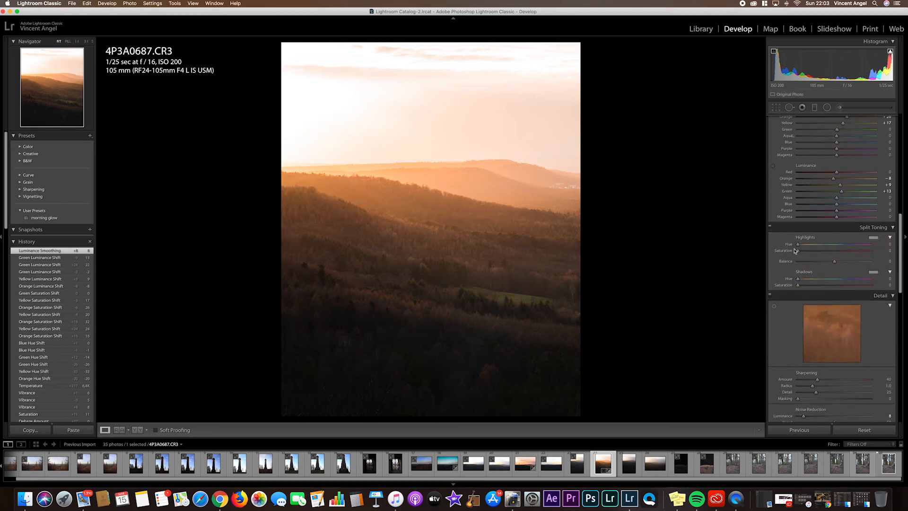
{"action": "scroll", "coordinate": [804, 296], "scroll_direction": "down", "scroll_amount": 7}
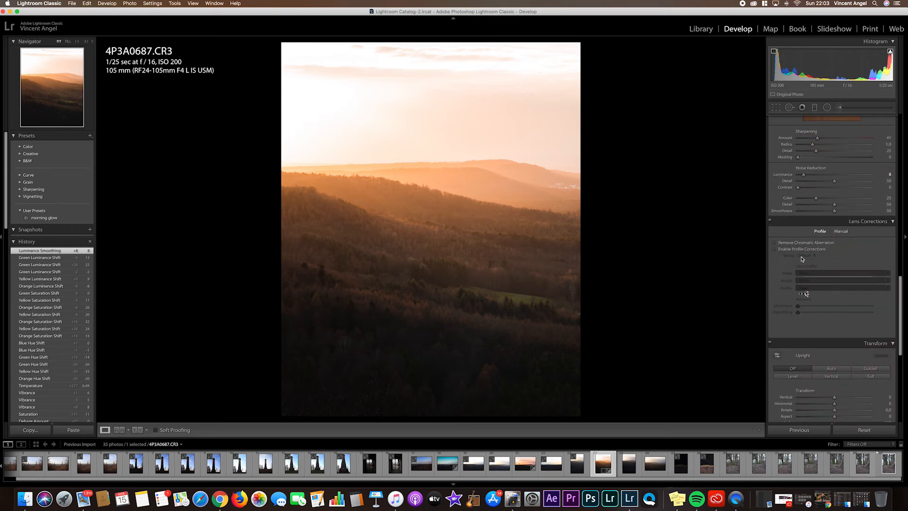
Enable chromatic aberration removal in the photo's lens corrections.
{"action": "left_click", "coordinate": [774, 244]}
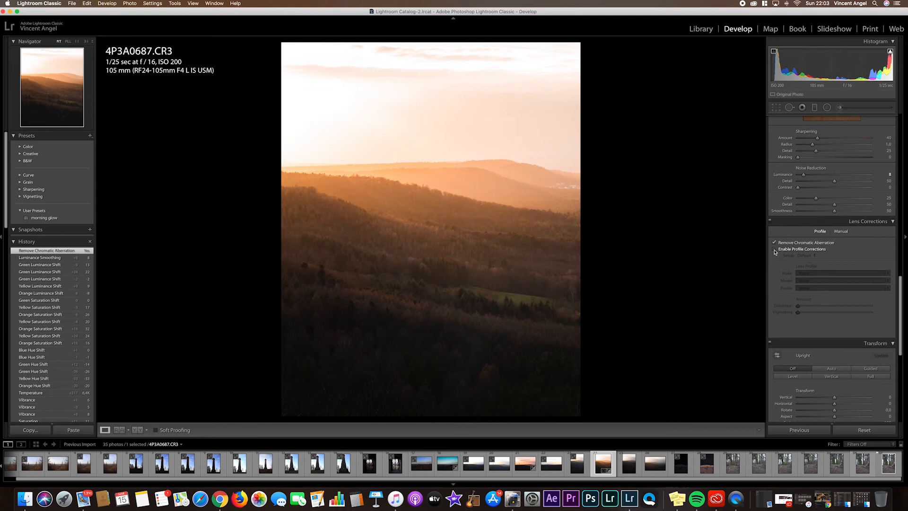
Compare the photo with and without lens profile corrections several times, leaving the profile corrections off.
{"action": "left_click", "coordinate": [775, 249]}
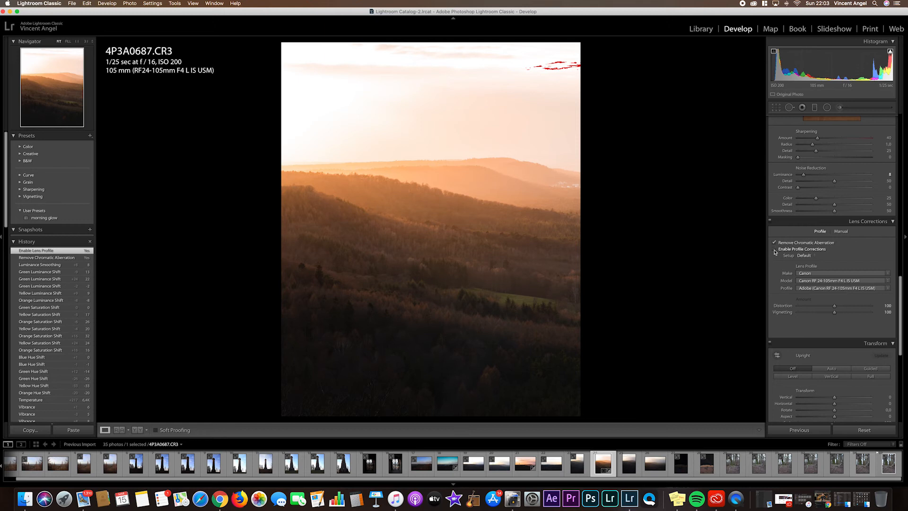
{"action": "left_click", "coordinate": [774, 249]}
{"action": "left_click", "coordinate": [775, 249]}
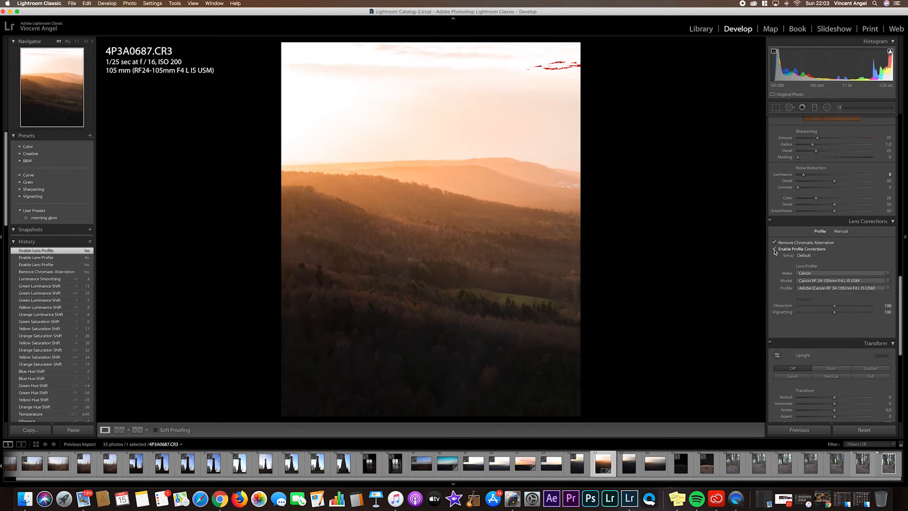
{"action": "left_click", "coordinate": [775, 249]}
{"action": "left_click", "coordinate": [775, 249]}
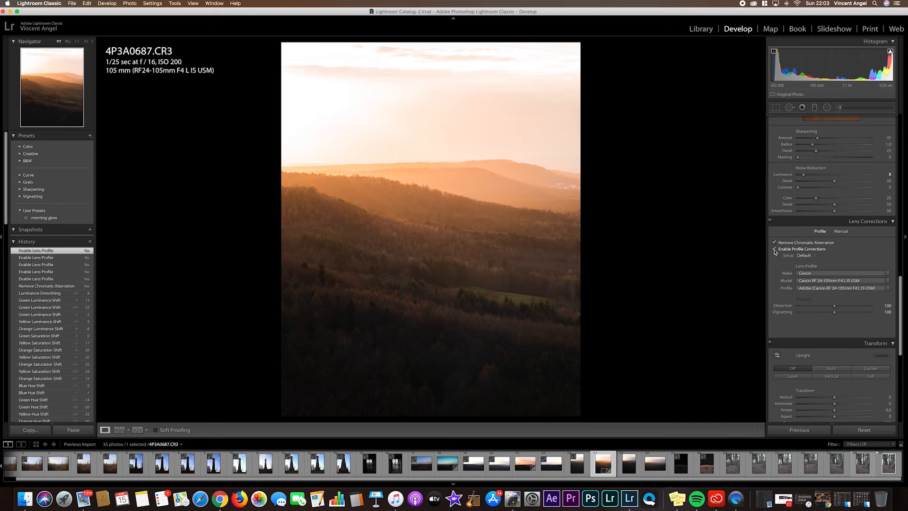
{"action": "left_click", "coordinate": [774, 250]}
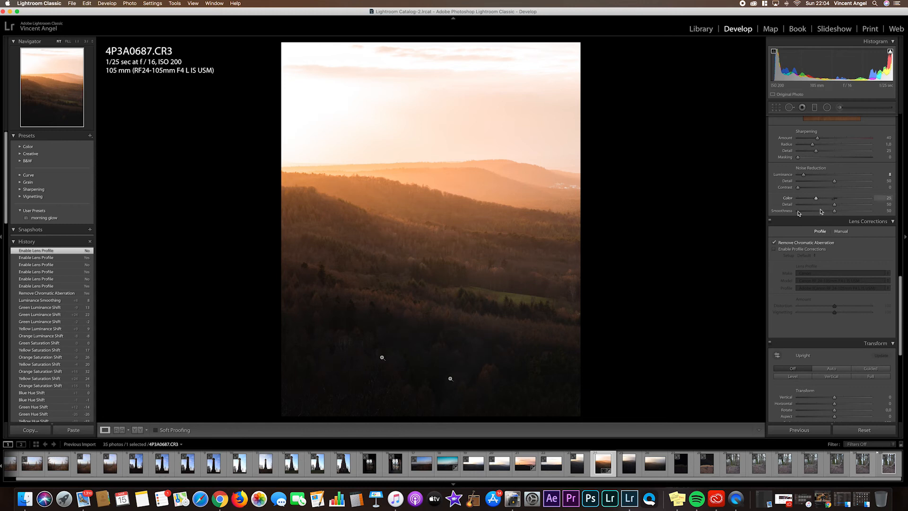
{"action": "left_click", "coordinate": [774, 249]}
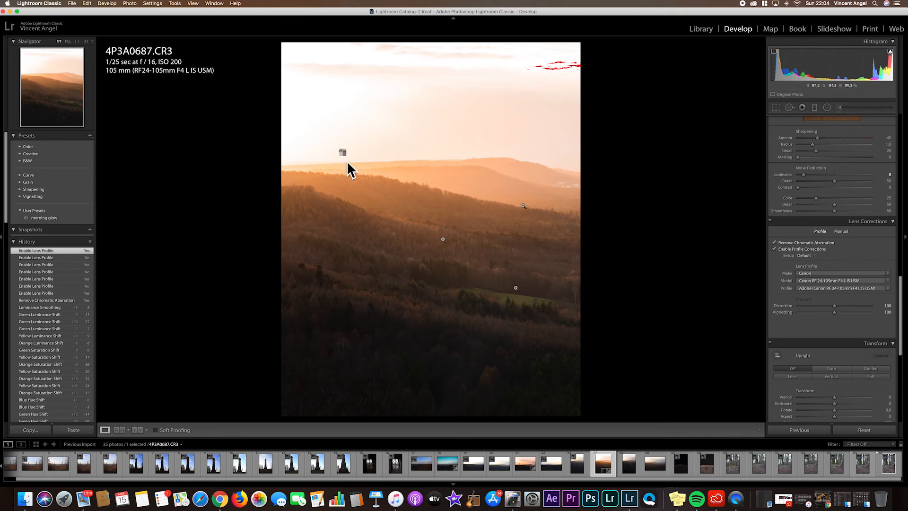
{"action": "left_click", "coordinate": [775, 252]}
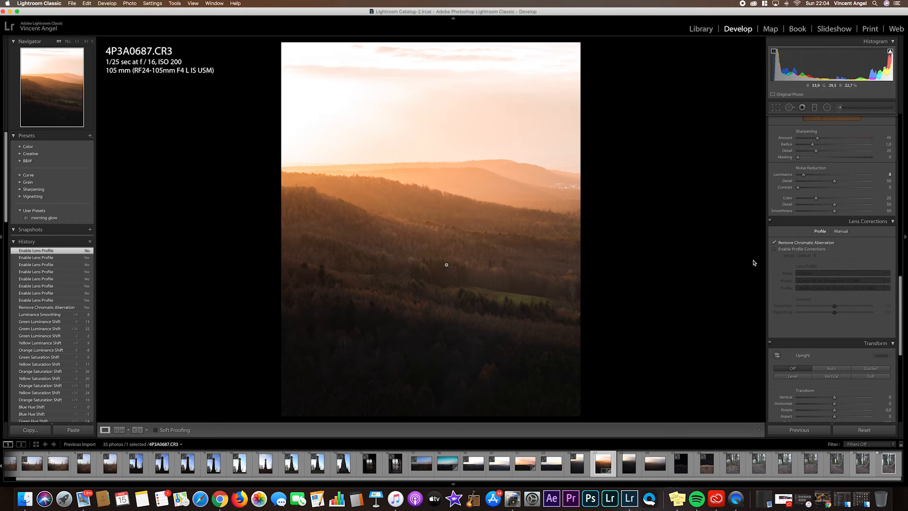
Try the Auto Upright correction and a Vertical perspective shift on the photo, resetting both.
{"action": "scroll", "coordinate": [867, 257], "scroll_direction": "down", "scroll_amount": 2}
{"action": "scroll", "coordinate": [867, 258], "scroll_direction": "down", "scroll_amount": 5}
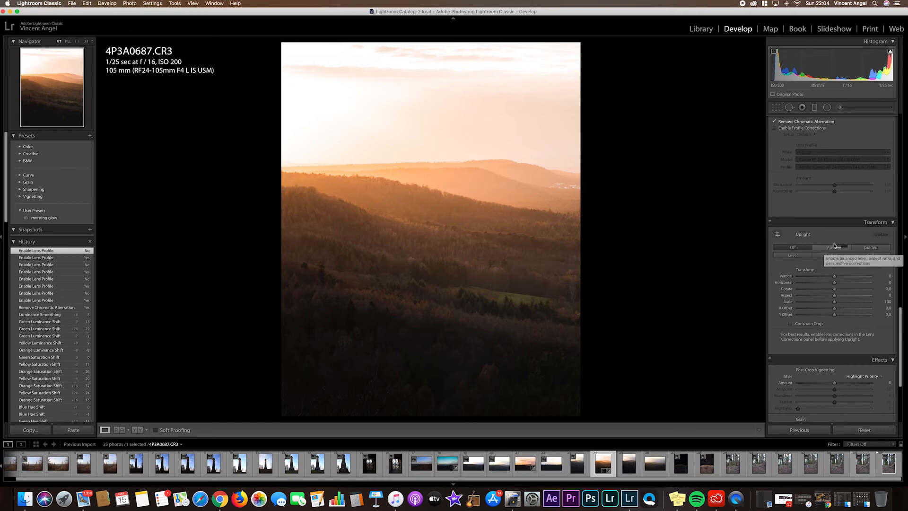
{"action": "left_click", "coordinate": [832, 250]}
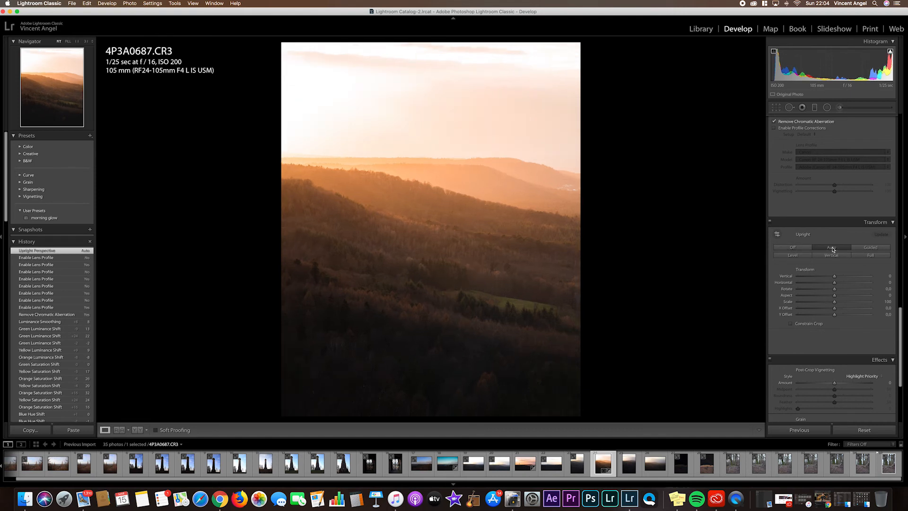
{"action": "left_click", "coordinate": [811, 249]}
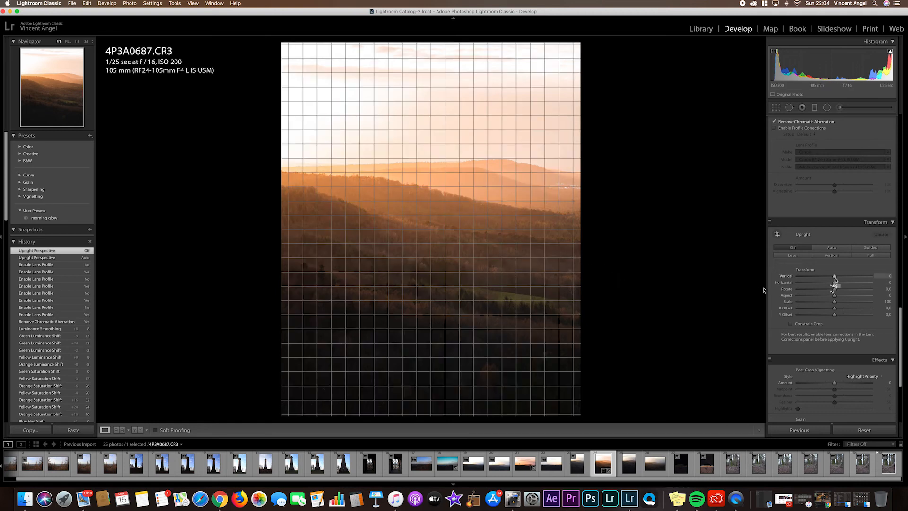
{"action": "left_click_drag", "start_coordinate": [835, 279], "coordinate": [794, 278]}
{"action": "double_click", "coordinate": [794, 278]}
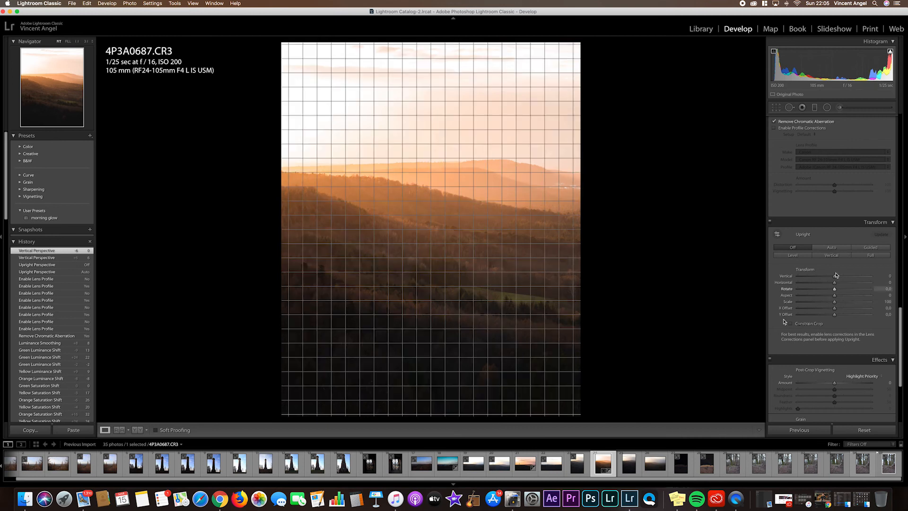
Add a narrow horizontal graduated filter over the sky just above the horizon and reset its saturation to 0.
{"action": "scroll", "coordinate": [865, 331], "scroll_direction": "down", "scroll_amount": 5}
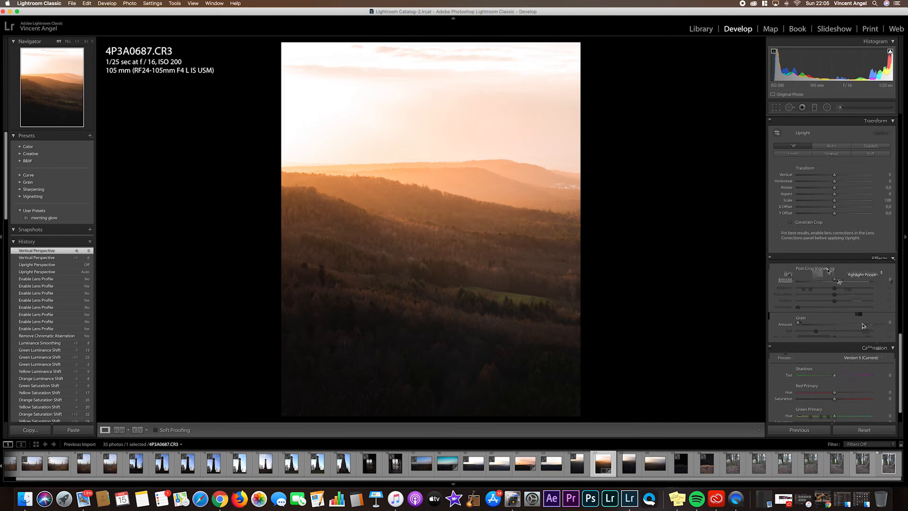
{"action": "scroll", "coordinate": [851, 331], "scroll_direction": "down", "scroll_amount": 1}
{"action": "scroll", "coordinate": [862, 336], "scroll_direction": "down", "scroll_amount": 3}
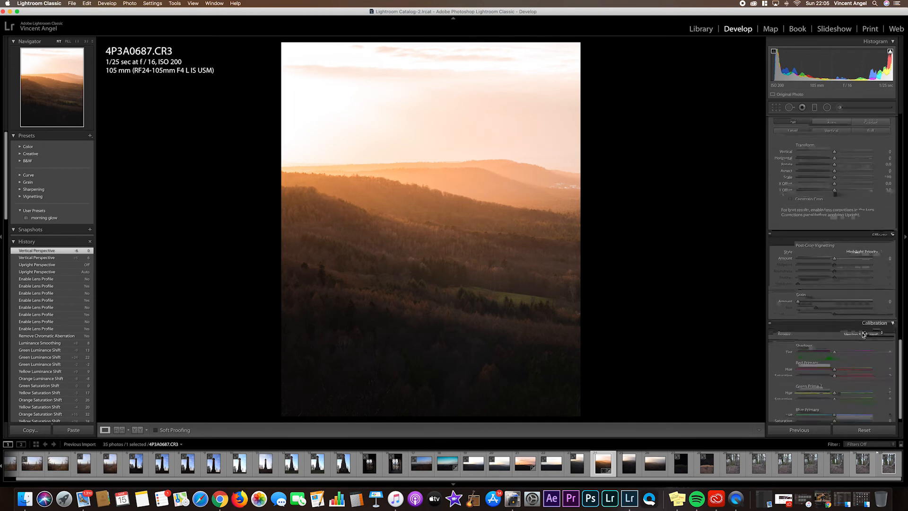
{"action": "scroll", "coordinate": [863, 336], "scroll_direction": "up", "scroll_amount": 10}
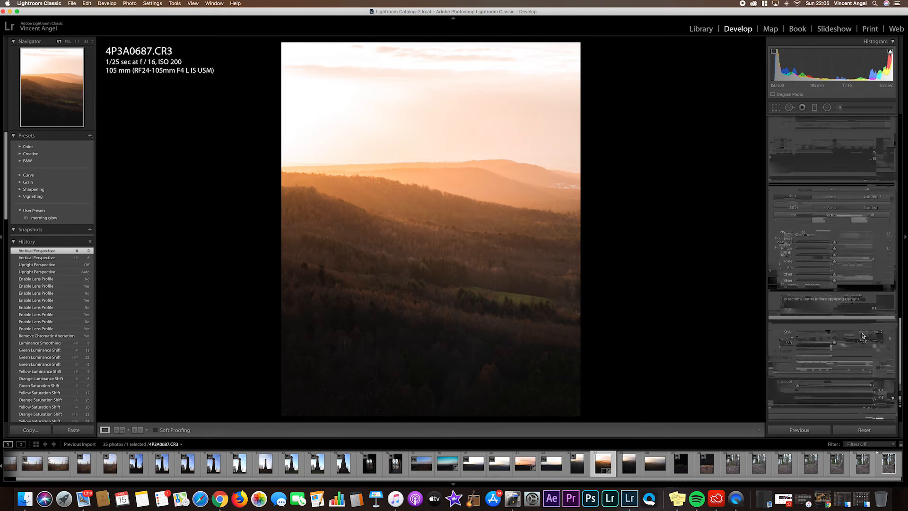
{"action": "scroll", "coordinate": [863, 335], "scroll_direction": "up", "scroll_amount": 15}
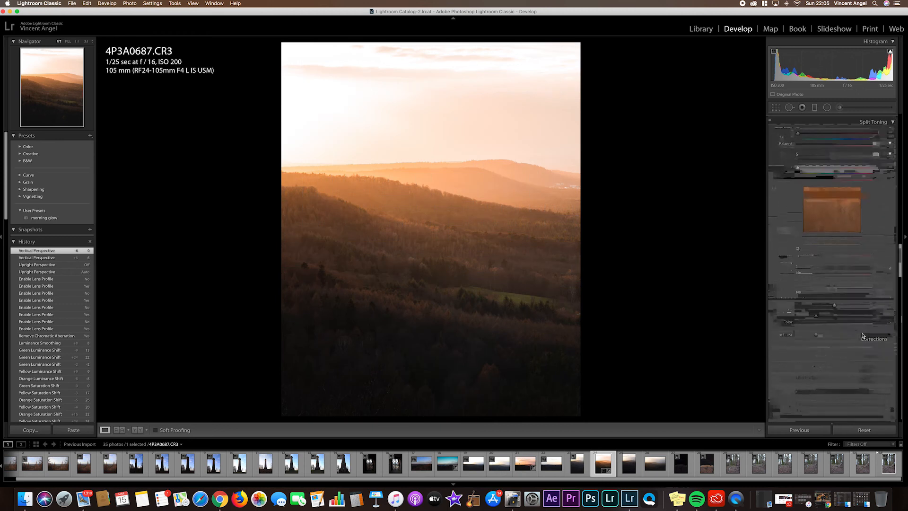
{"action": "scroll", "coordinate": [863, 335], "scroll_direction": "up", "scroll_amount": 15}
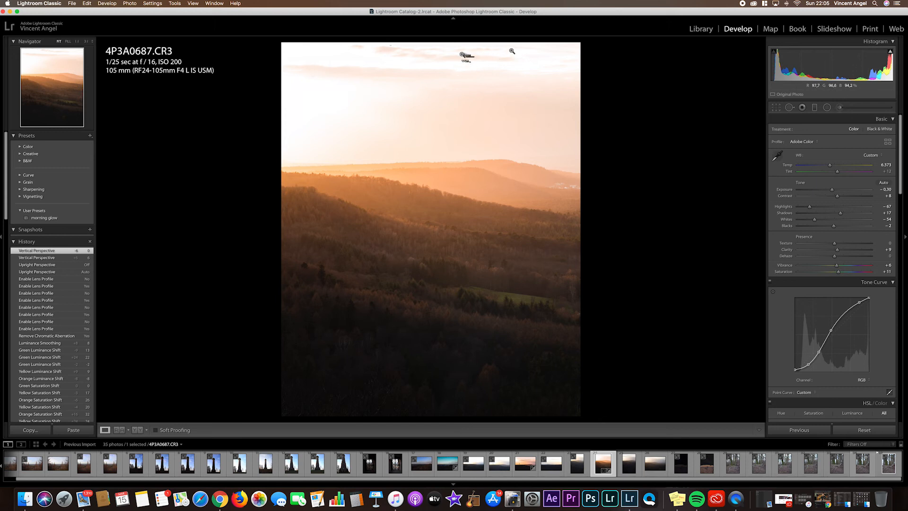
{"action": "left_click", "coordinate": [815, 107]}
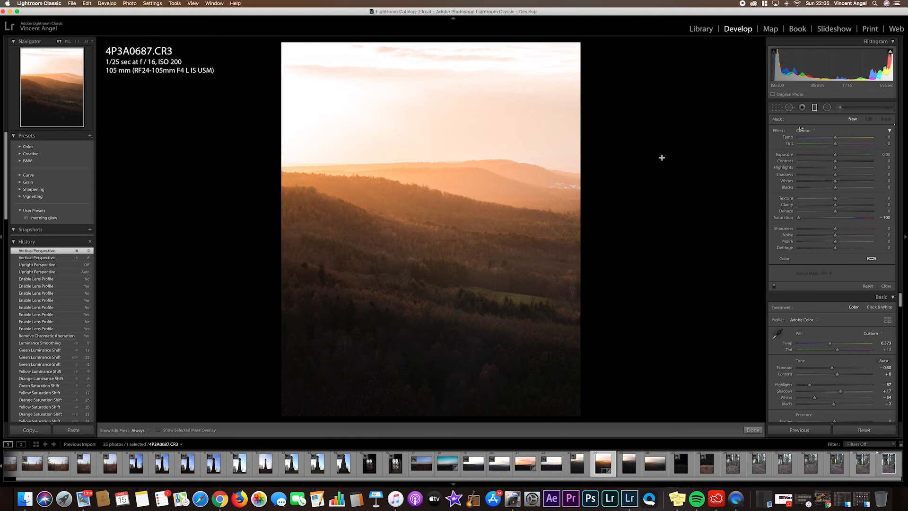
{"action": "mouse_move", "coordinate": [427, 148]}
{"action": "left_mouse_down"}
{"action": "mouse_move", "coordinate": [425, 184]}
{"action": "mouse_move", "coordinate": [429, 154]}
{"action": "left_mouse_up"}
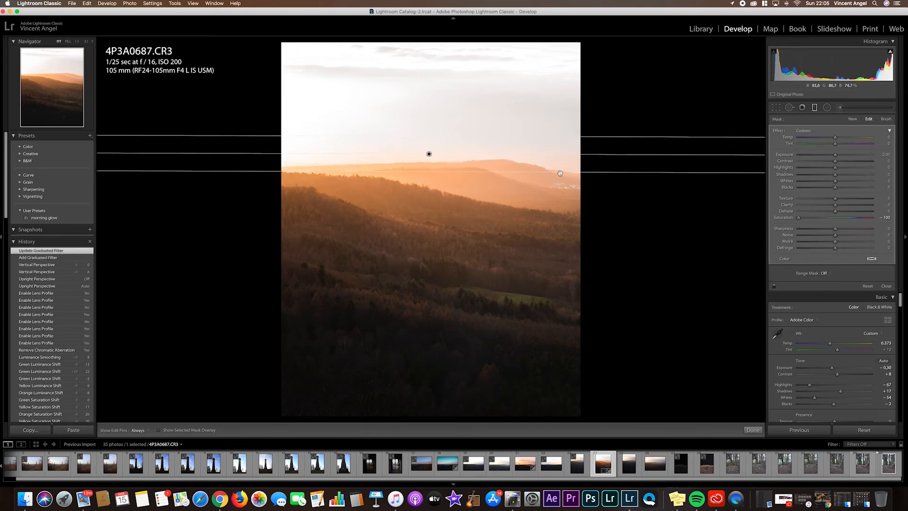
{"action": "double_click", "coordinate": [785, 219]}
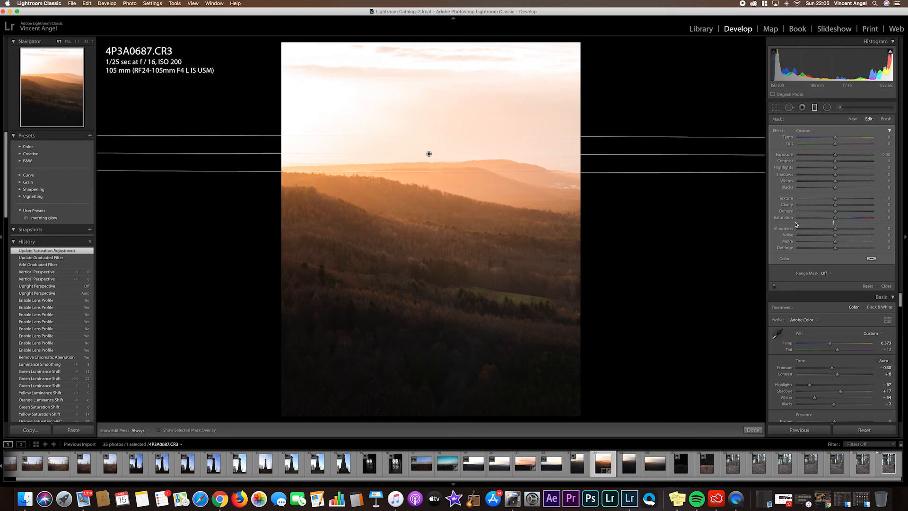
Set the sky graduated filter's Dehaze to 21 and cool its Temp to -8.
{"action": "left_click_drag", "start_coordinate": [837, 214], "coordinate": [845, 214]}
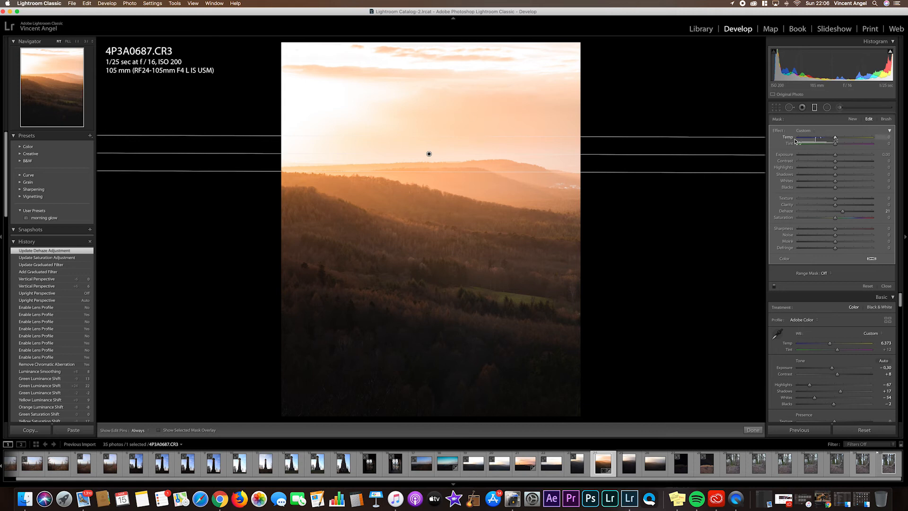
{"action": "left_click_drag", "start_coordinate": [835, 138], "coordinate": [831, 138]}
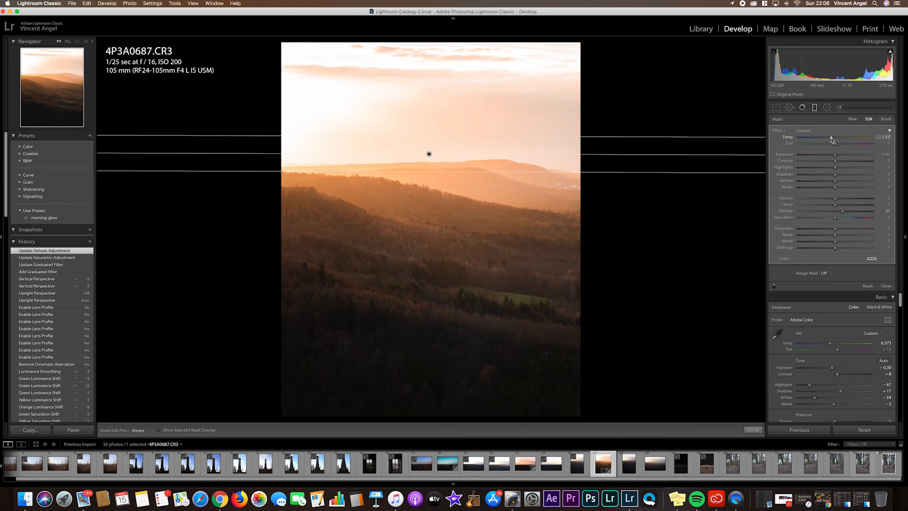
{"action": "left_click_drag", "start_coordinate": [834, 139], "coordinate": [834, 141]}
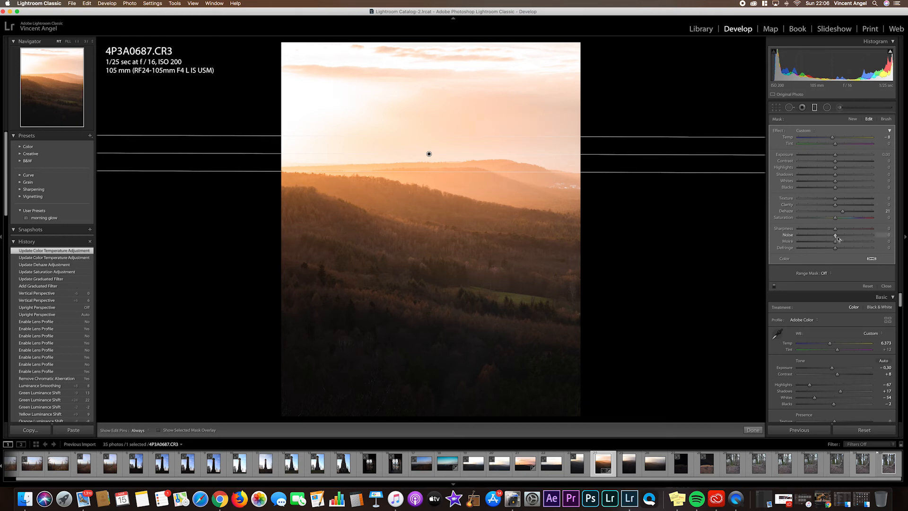
Try small Highlights, Shadows and Whites changes in the sky graduated filter and reset them to 0.
{"action": "mouse_move", "coordinate": [835, 169]}
{"action": "left_mouse_down"}
{"action": "mouse_move", "coordinate": [840, 177]}
{"action": "mouse_move", "coordinate": [813, 180]}
{"action": "mouse_move", "coordinate": [869, 180]}
{"action": "mouse_move", "coordinate": [804, 179]}
{"action": "mouse_move", "coordinate": [841, 183]}
{"action": "left_mouse_up"}
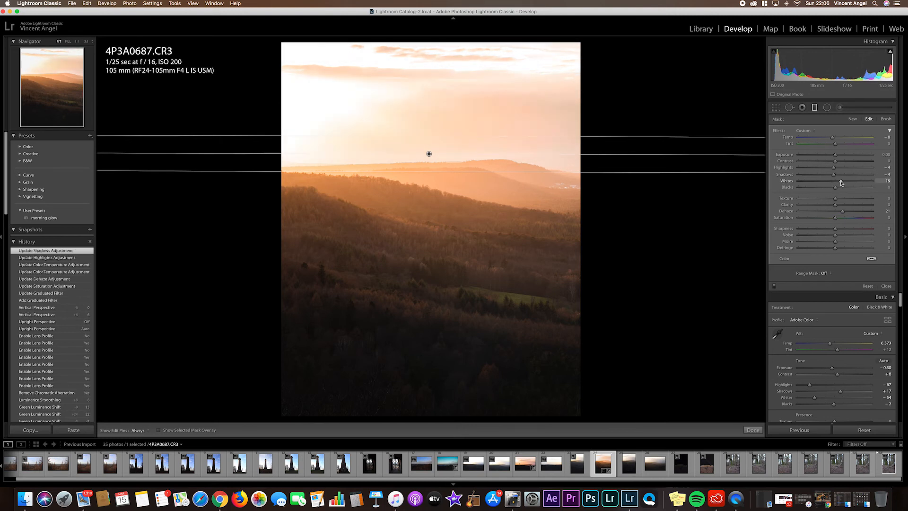
{"action": "left_click_drag", "start_coordinate": [841, 183], "coordinate": [836, 182]}
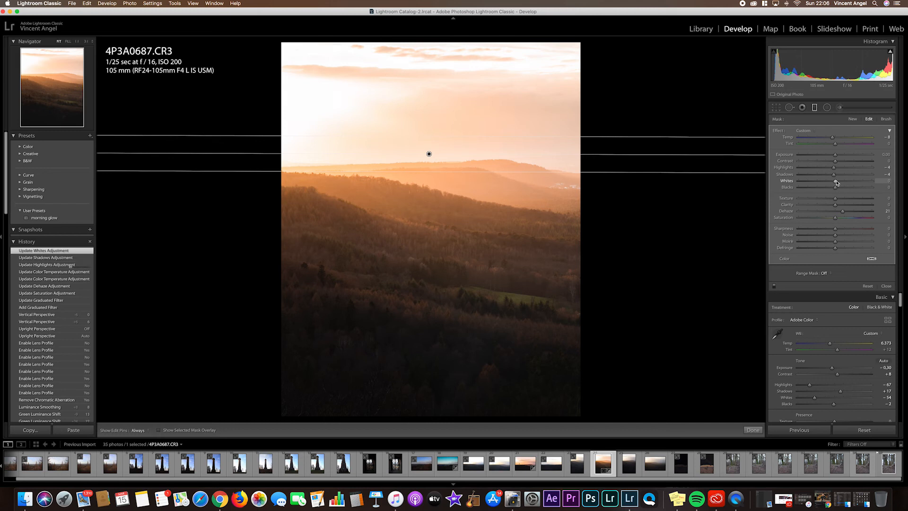
{"action": "double_click", "coordinate": [786, 175]}
{"action": "double_click", "coordinate": [787, 168]}
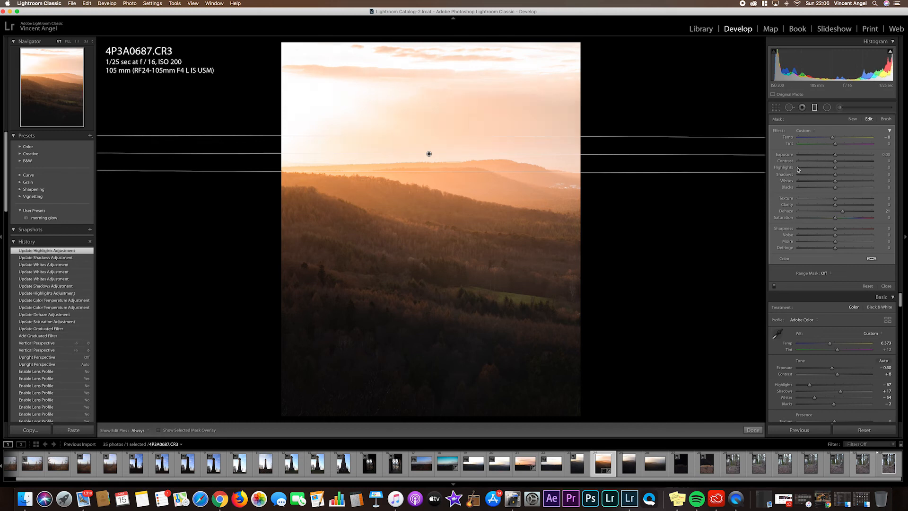
Lower the sky graduated filter's Exposure to -0.31 and its Saturation to -26.
{"action": "left_click_drag", "start_coordinate": [835, 156], "coordinate": [833, 157]}
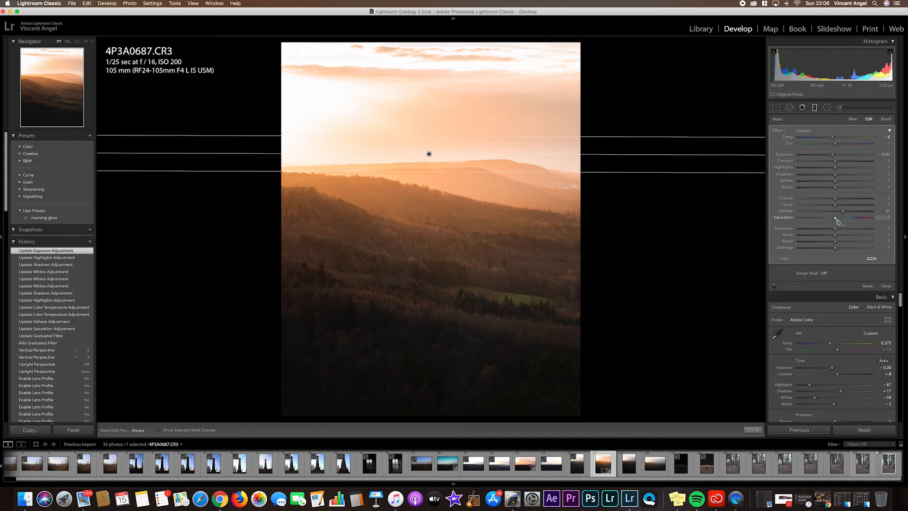
{"action": "left_click_drag", "start_coordinate": [836, 219], "coordinate": [828, 220]}
{"action": "left_click_drag", "start_coordinate": [827, 221], "coordinate": [827, 220]}
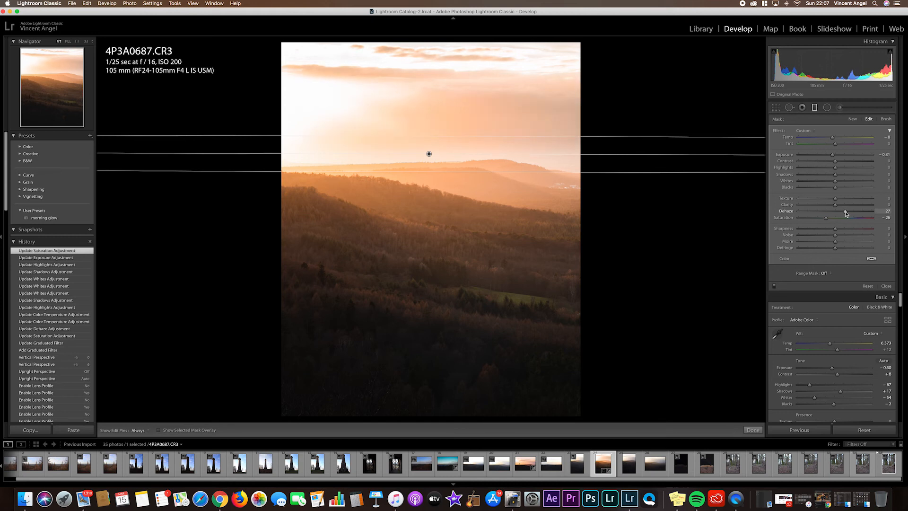
Set the sky graduated filter's Dehaze to 16 and close the filter.
{"action": "left_click_drag", "start_coordinate": [843, 213], "coordinate": [841, 213]}
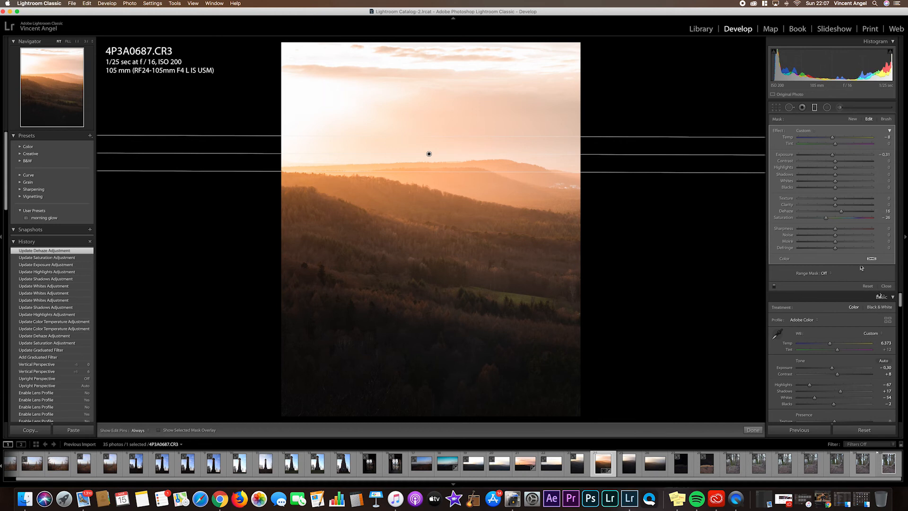
{"action": "left_click", "coordinate": [886, 286]}
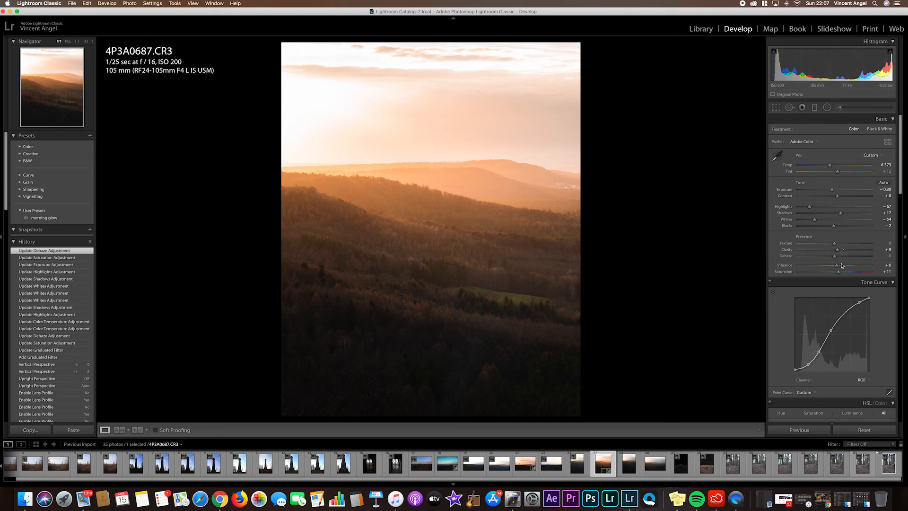
Shift the photo's yellow hue to -45.
{"action": "scroll", "coordinate": [843, 265], "scroll_direction": "down", "scroll_amount": 3}
{"action": "scroll", "coordinate": [841, 264], "scroll_direction": "down", "scroll_amount": 5}
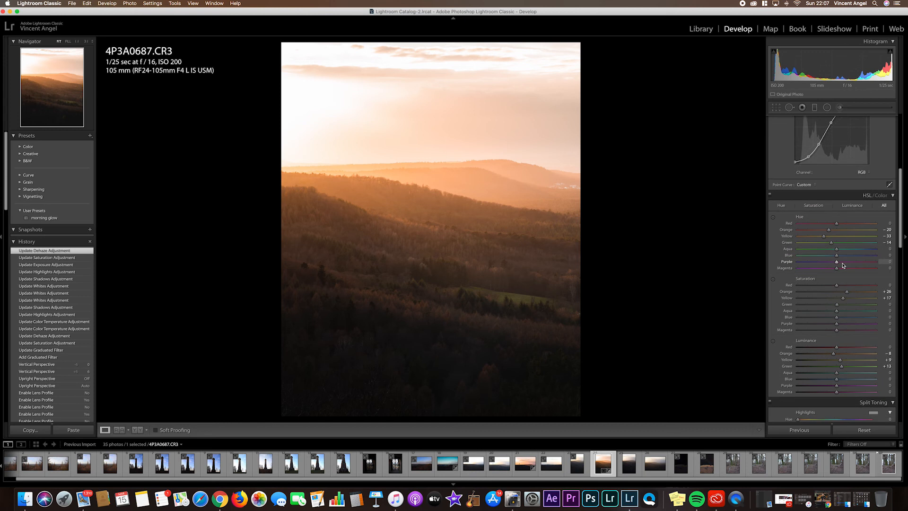
{"action": "left_click_drag", "start_coordinate": [825, 237], "coordinate": [820, 238]}
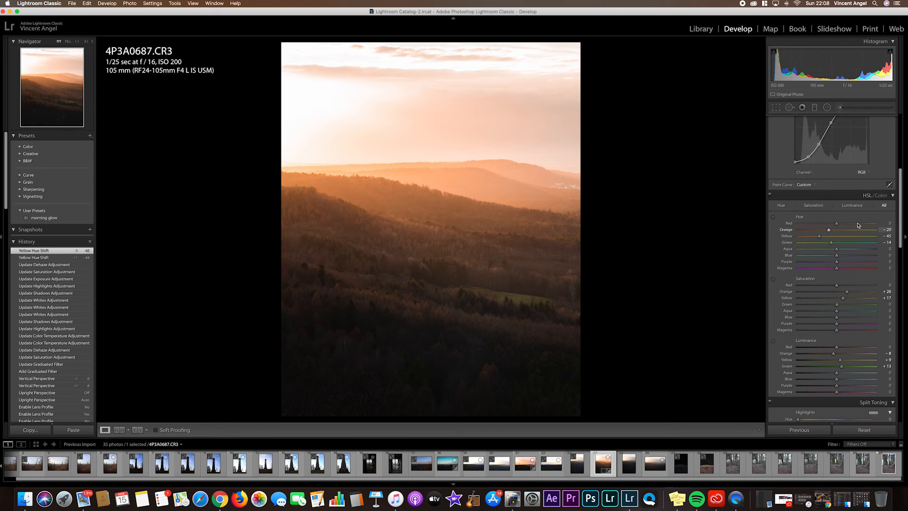
Compare the edited photo side by side with its original version and return to the single view.
{"action": "scroll", "coordinate": [836, 225], "scroll_direction": "up", "scroll_amount": 5}
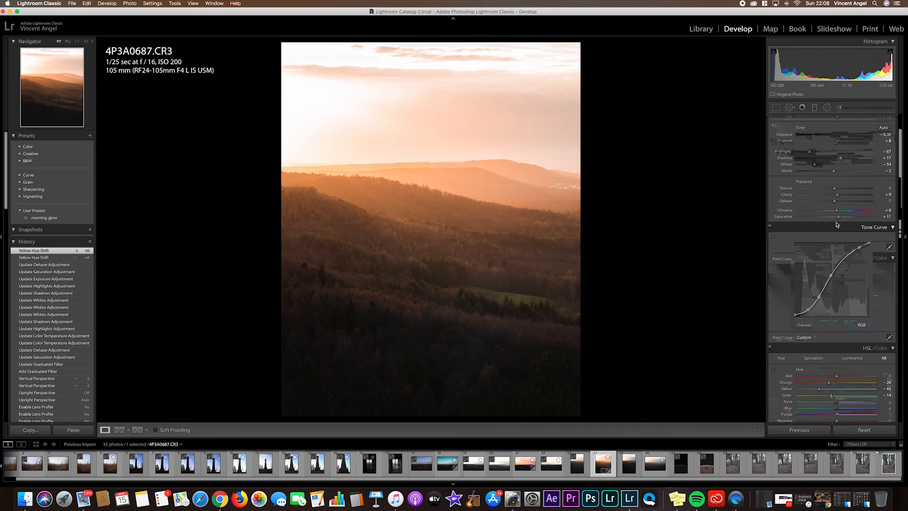
{"action": "scroll", "coordinate": [836, 225], "scroll_direction": "up", "scroll_amount": 2}
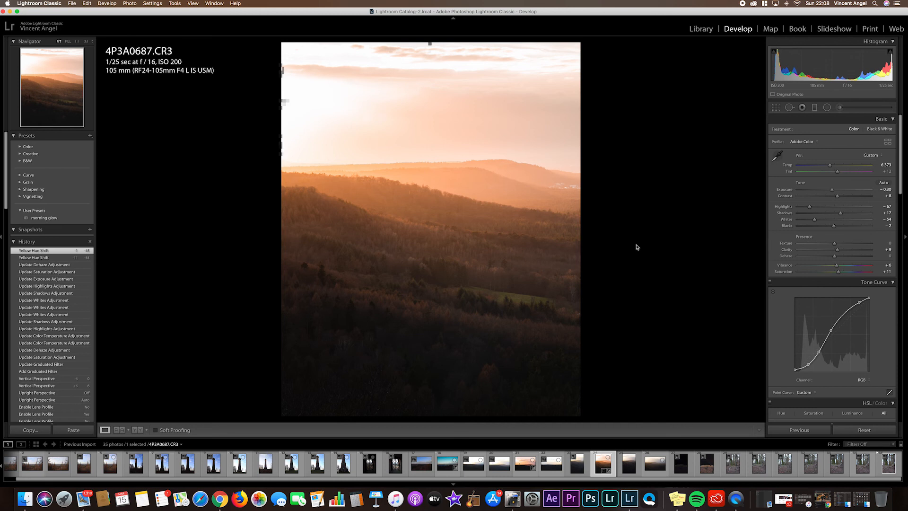
{"action": "key", "text": "y"}
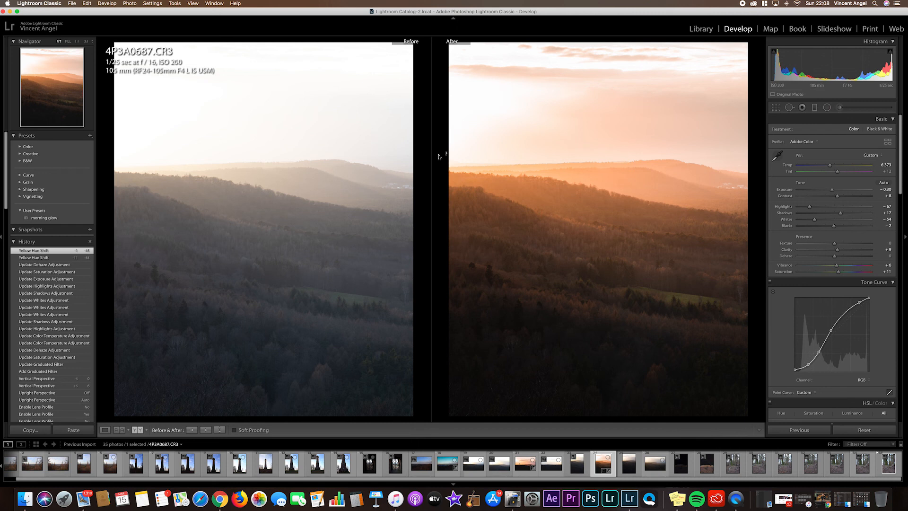
{"action": "key", "text": "y"}
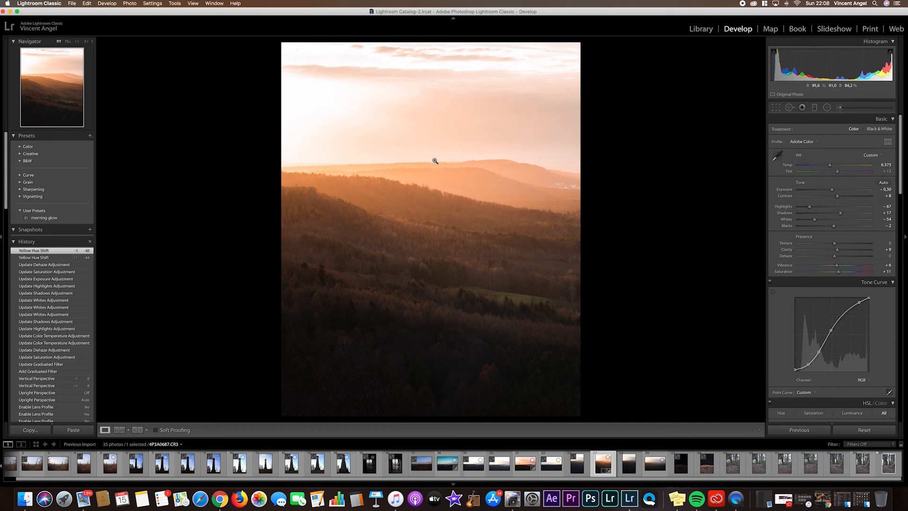
Examine the finished photo with the surrounding interface dimmed and blacked out, then restore the normal display.
{"action": "key", "text": "l"}
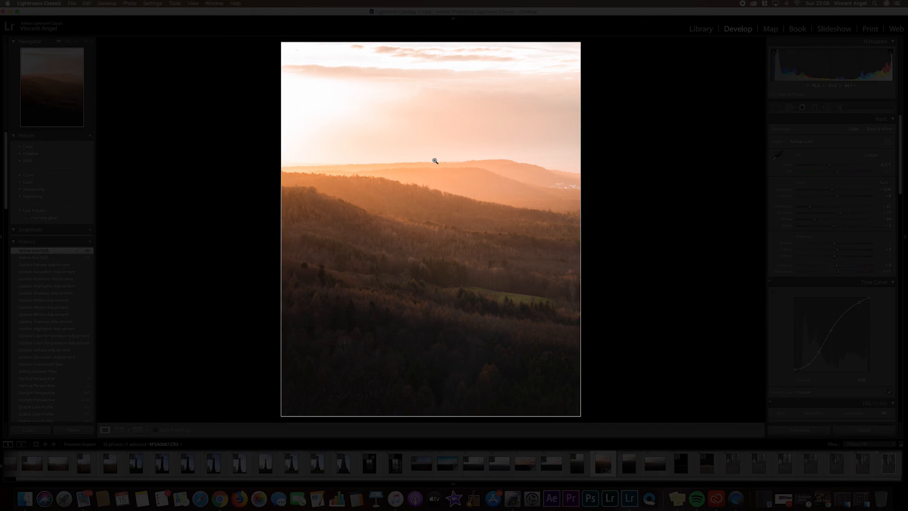
{"action": "key", "text": "l"}
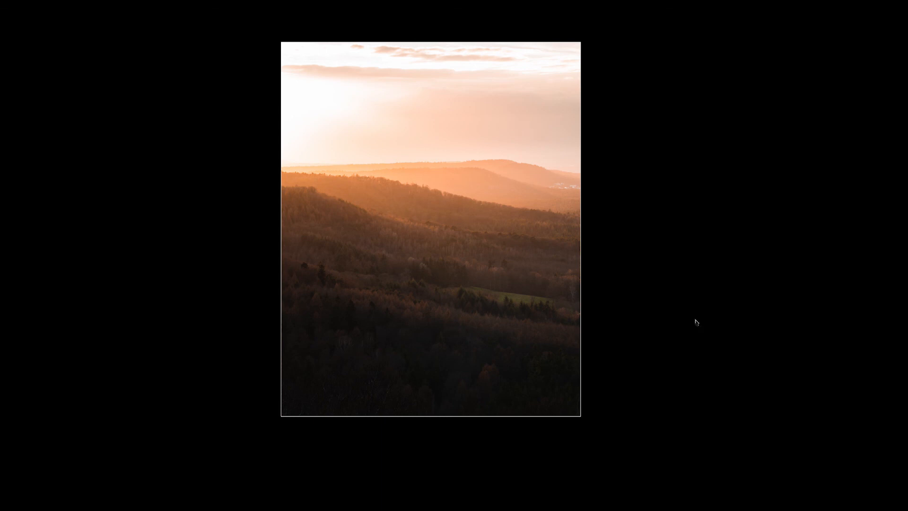
{"action": "key", "text": "l"}
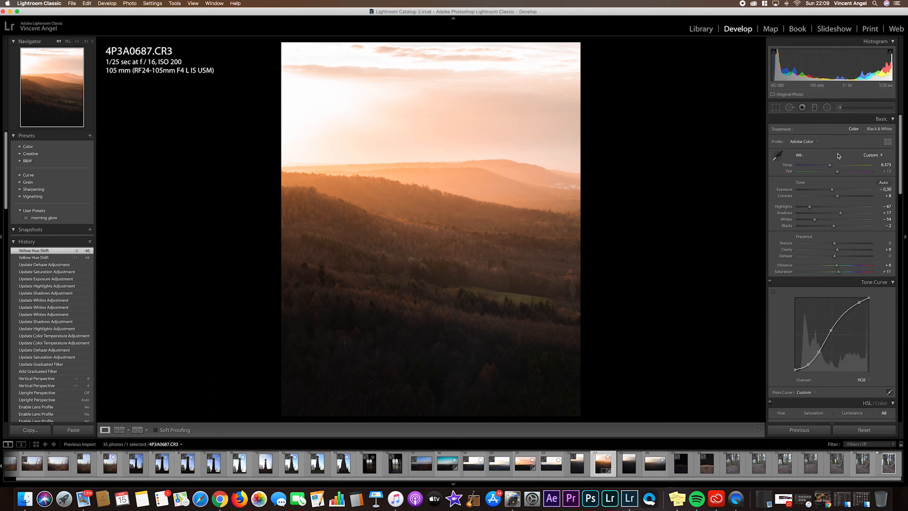
{"action": "scroll", "coordinate": [838, 156], "scroll_direction": "down", "scroll_amount": 2}
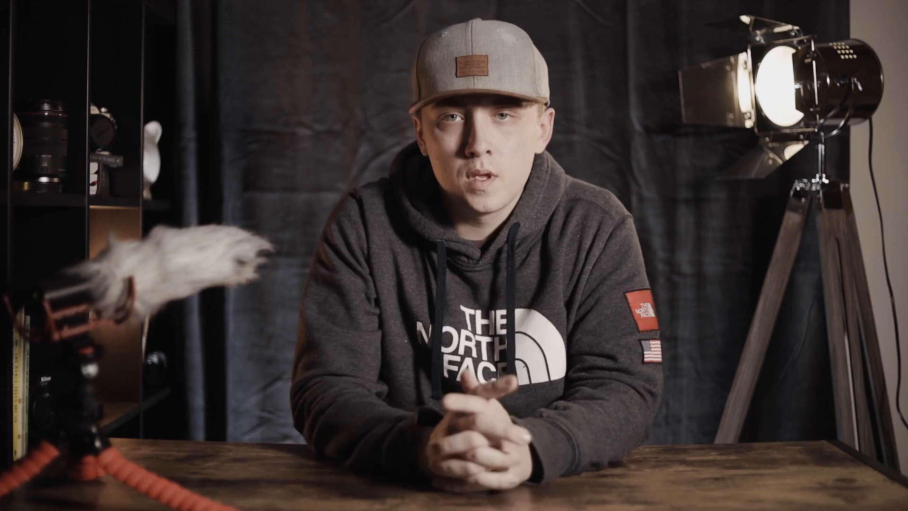